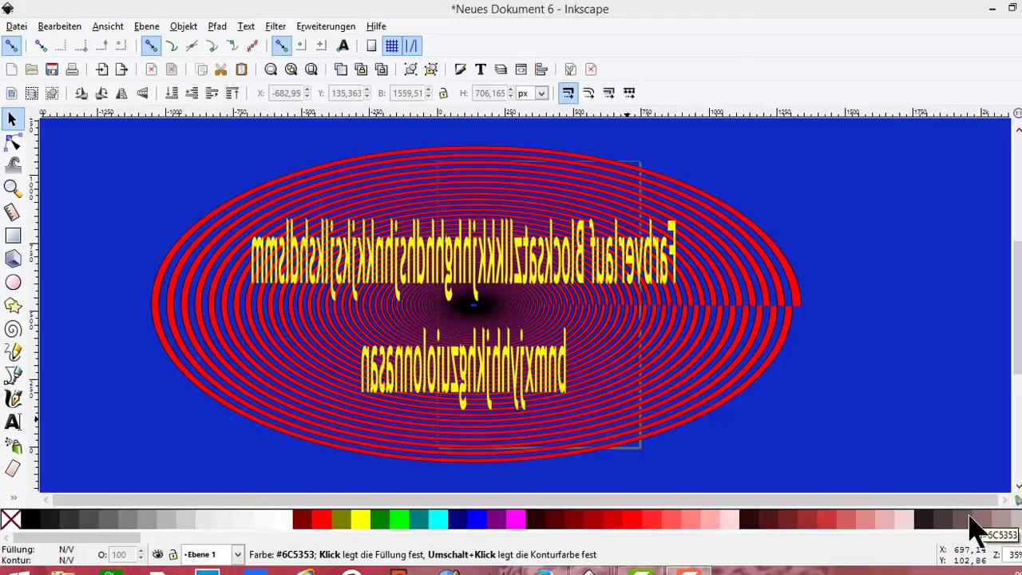
Create a new blank document, Neues Dokument 7, from the Datei menu
click(19, 27)
click(39, 46)
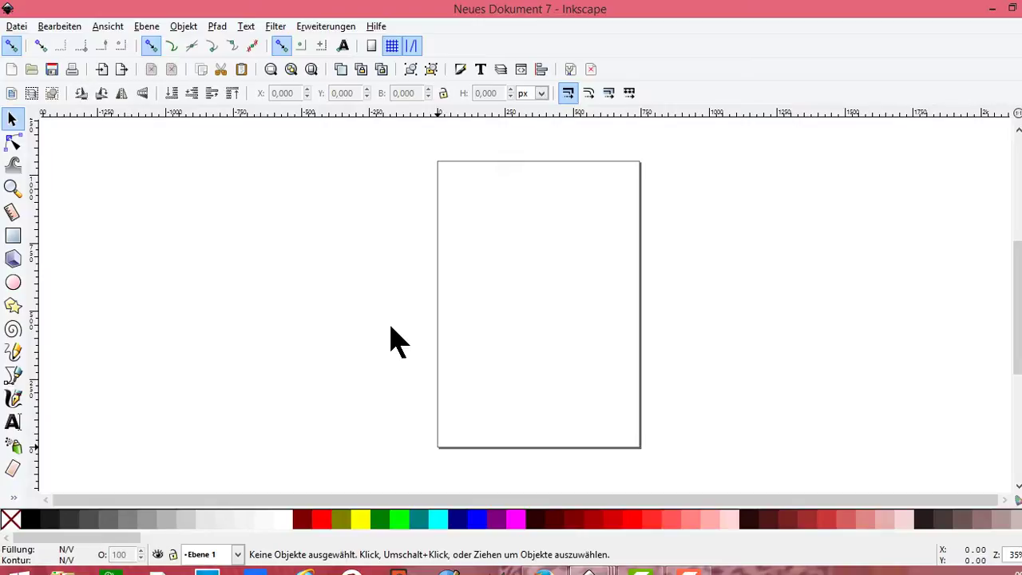
Set the page background to green (RGBA 73ce8a00) using the Hintergrundfarbe colour wheel
click(570, 69)
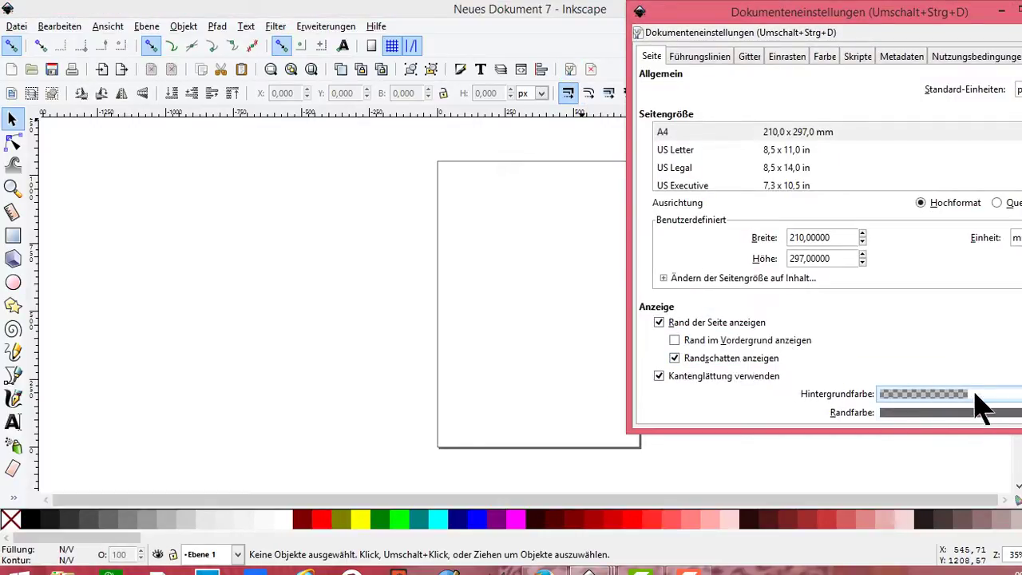
click(958, 393)
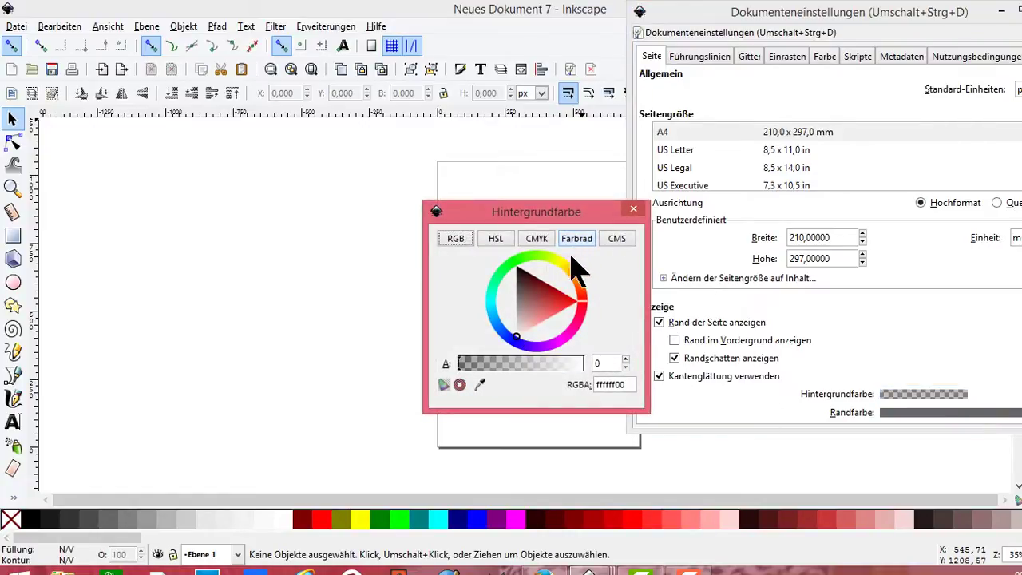
mouse_move(585, 305)
mouse_down()
mouse_move(510, 331)
mouse_move(498, 324)
mouse_move(564, 304)
mouse_move(540, 275)
mouse_move(527, 291)
mouse_up()
click(531, 293)
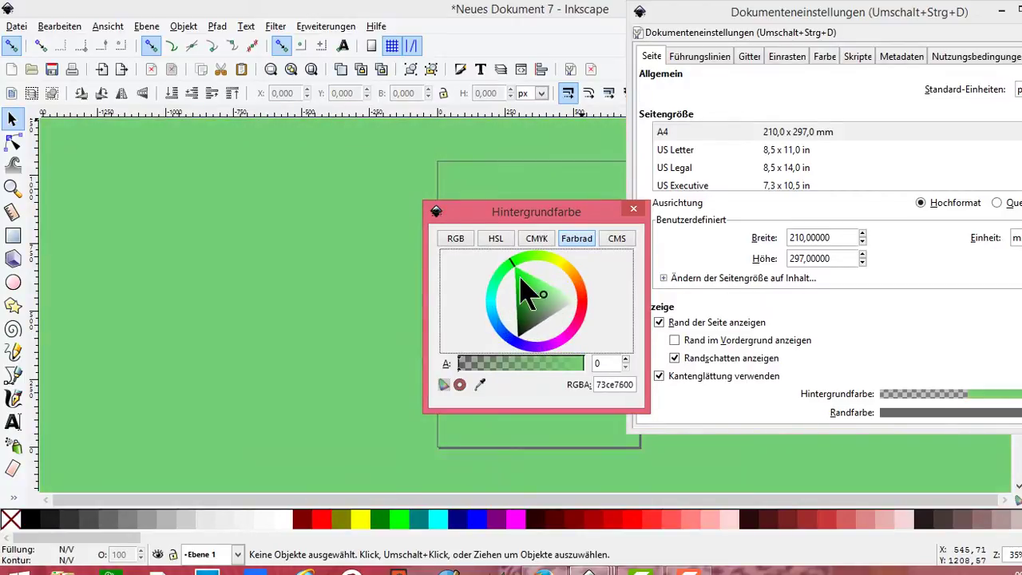
mouse_move(512, 304)
mouse_down()
mouse_move(548, 315)
mouse_move(564, 302)
mouse_move(518, 281)
mouse_up()
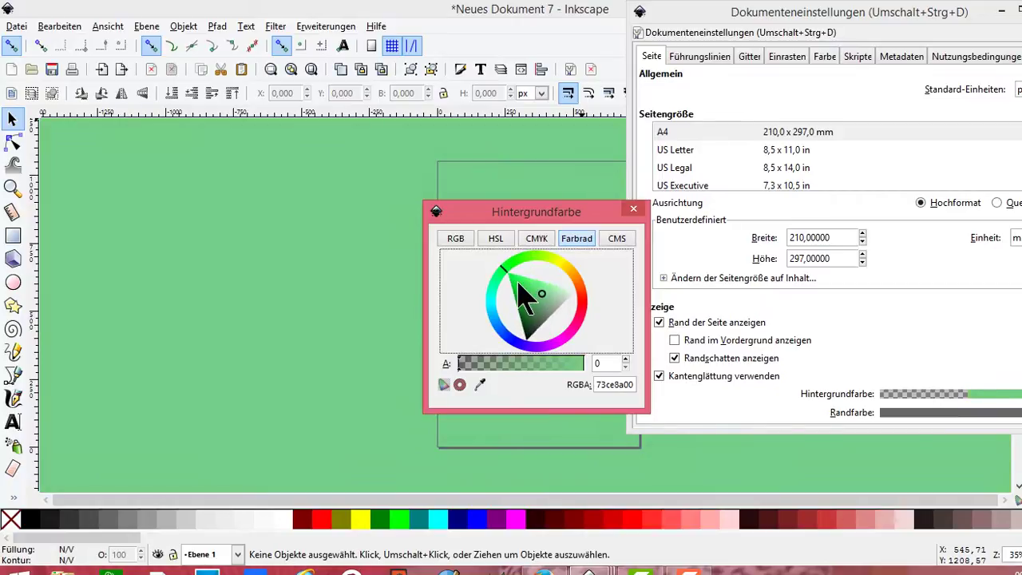
Experiment with the background colour using the CMYK and HSL sliders
click(536, 238)
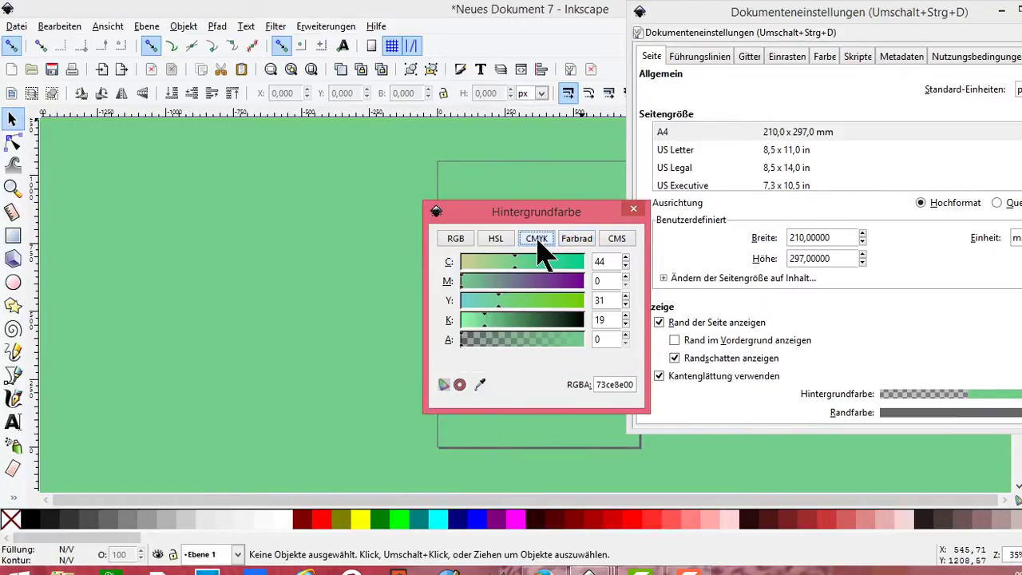
drag(557, 260, 567, 261)
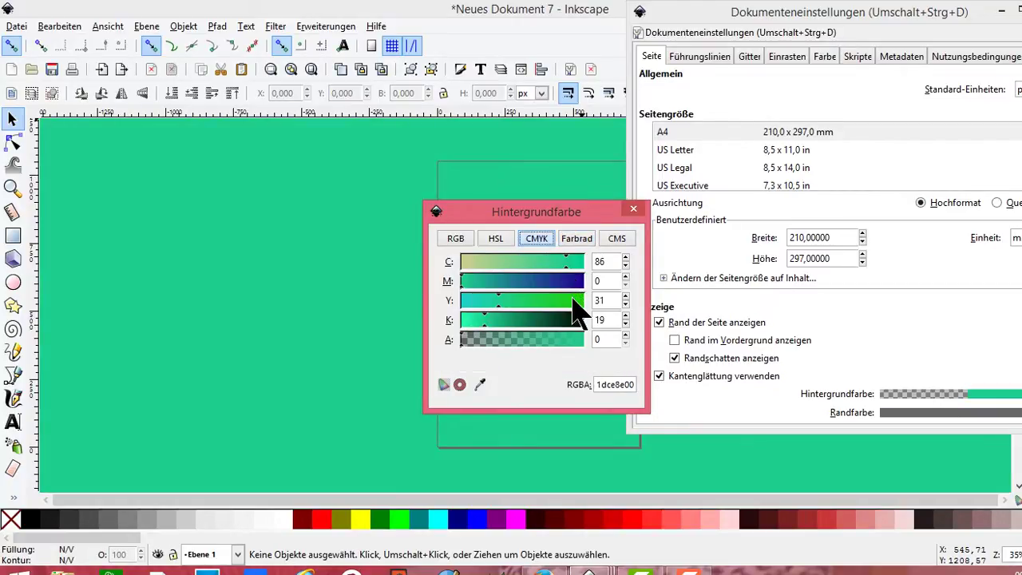
click(572, 300)
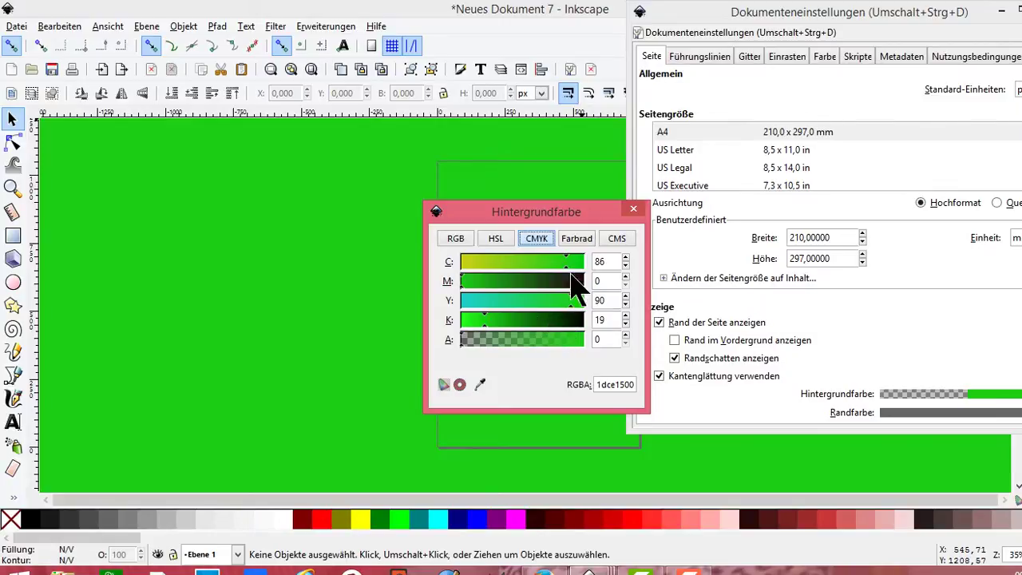
click(496, 237)
click(483, 261)
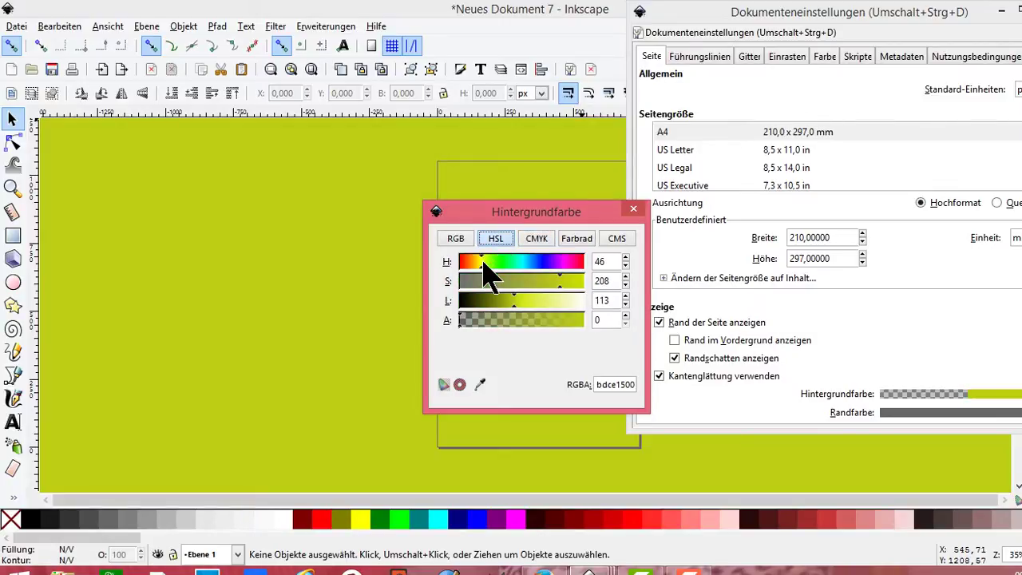
drag(482, 261, 471, 262)
drag(548, 262, 463, 262)
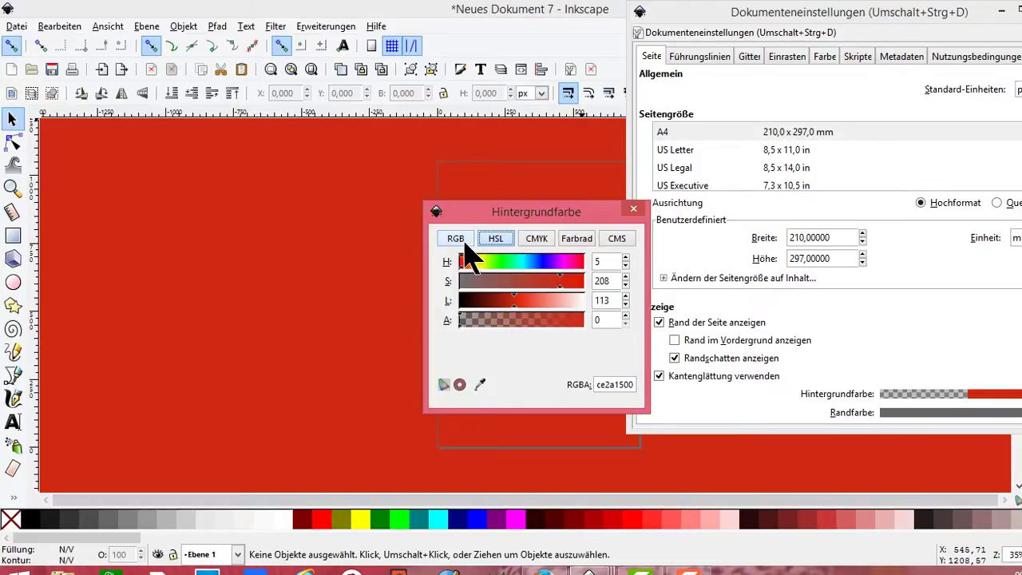
Adjust the background with the RGB sliders and the colour wheel
click(455, 238)
click(501, 281)
click(479, 262)
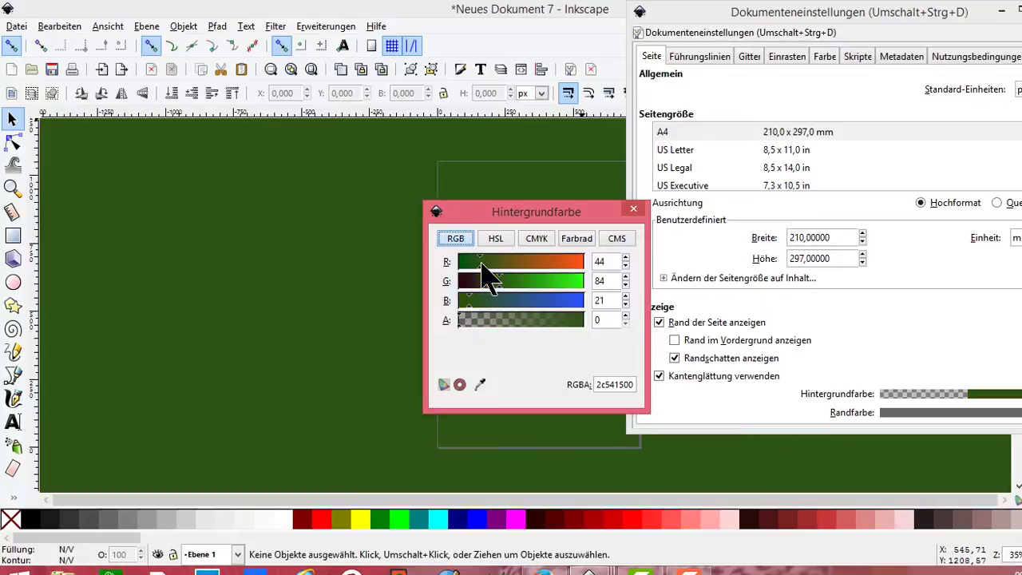
click(549, 262)
click(561, 280)
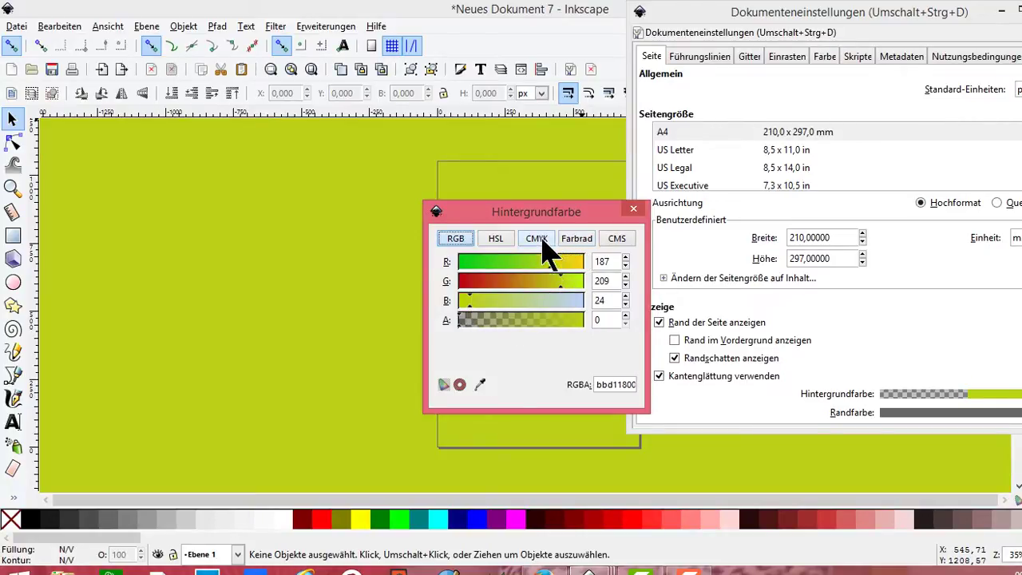
click(612, 237)
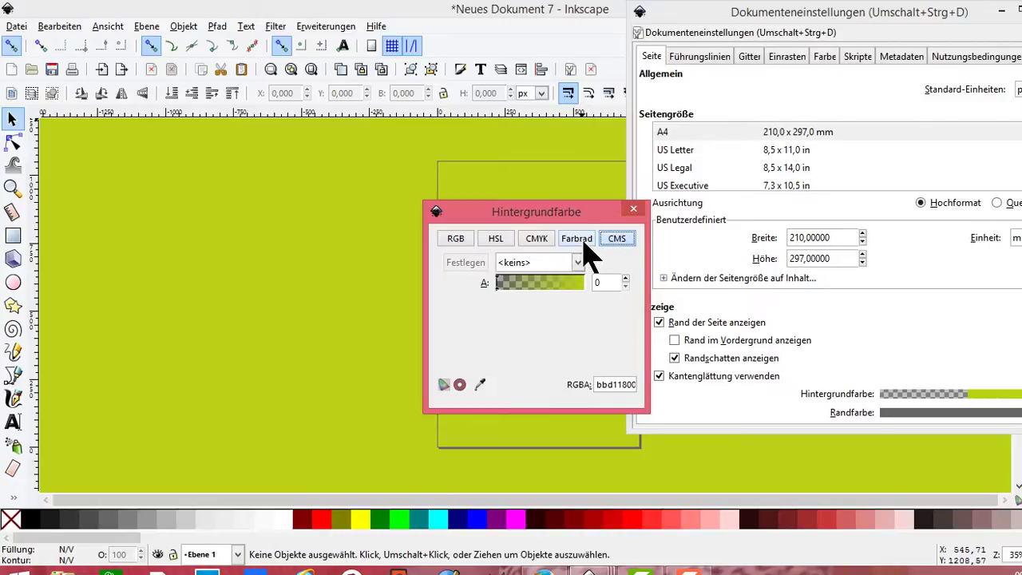
click(581, 242)
mouse_move(561, 271)
mouse_down()
mouse_move(520, 285)
mouse_move(535, 290)
mouse_move(547, 274)
mouse_move(535, 281)
mouse_up()
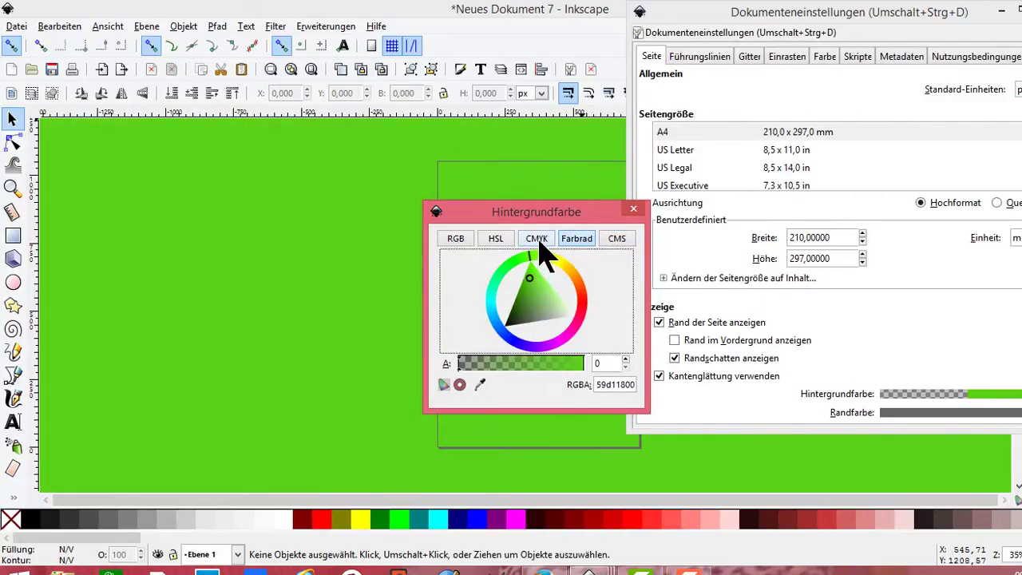
Settle the background on dark red (8f101f) and close the colour picker
click(536, 238)
click(491, 263)
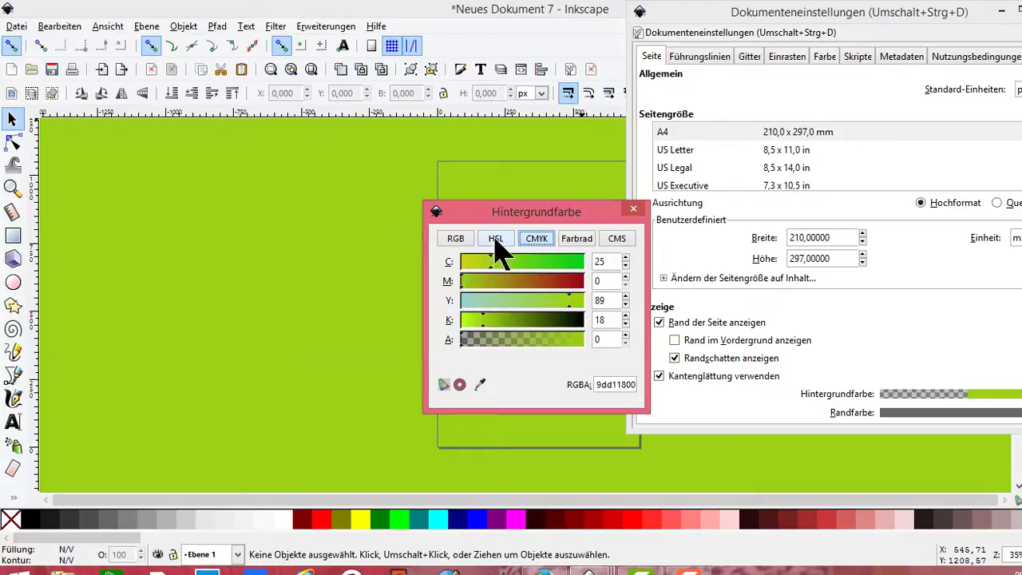
click(495, 238)
click(498, 300)
click(482, 262)
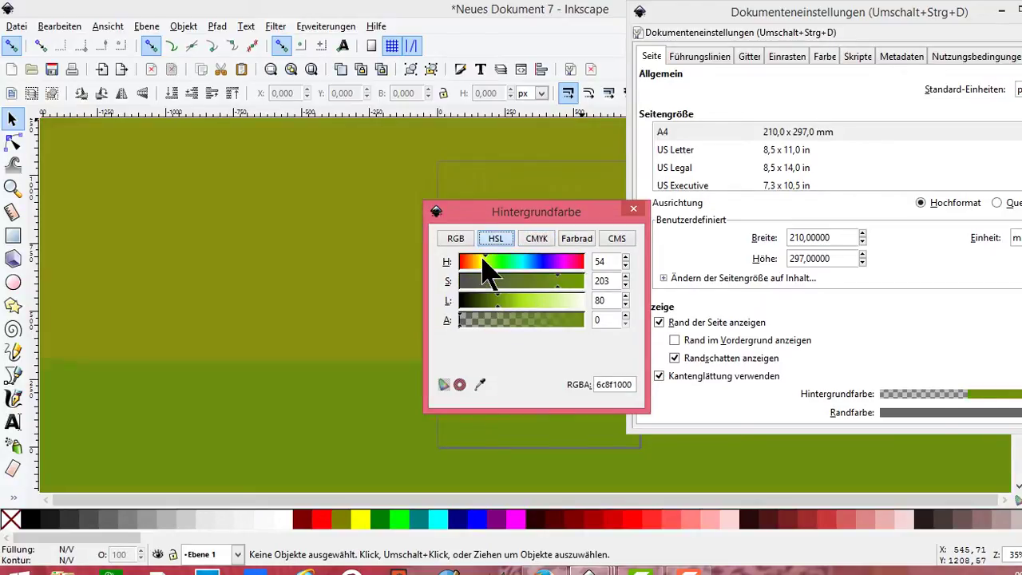
drag(480, 263, 583, 259)
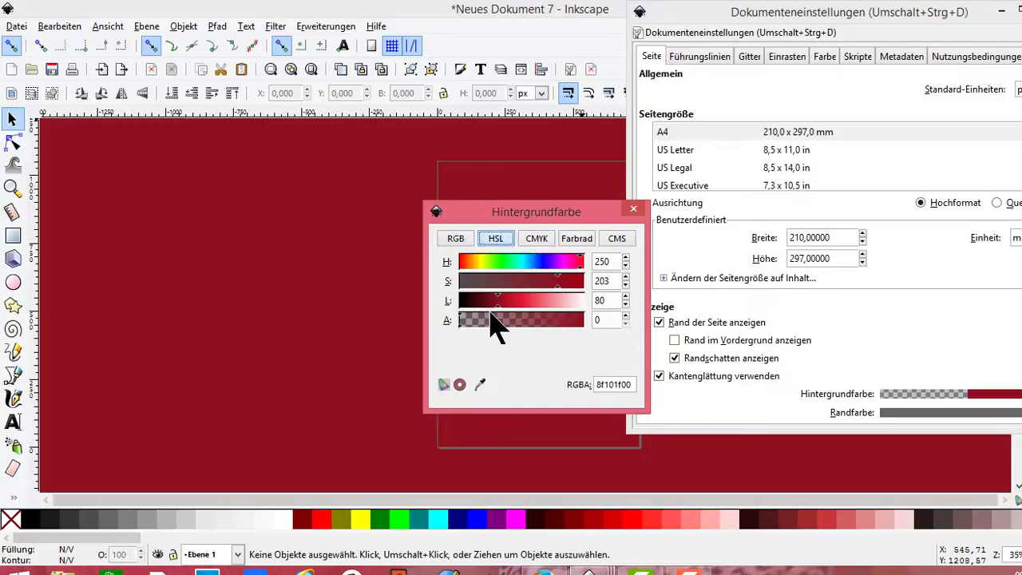
click(633, 210)
Close Document Properties and try the Auto and Echo Icon Theme swatch palettes
click(1001, 12)
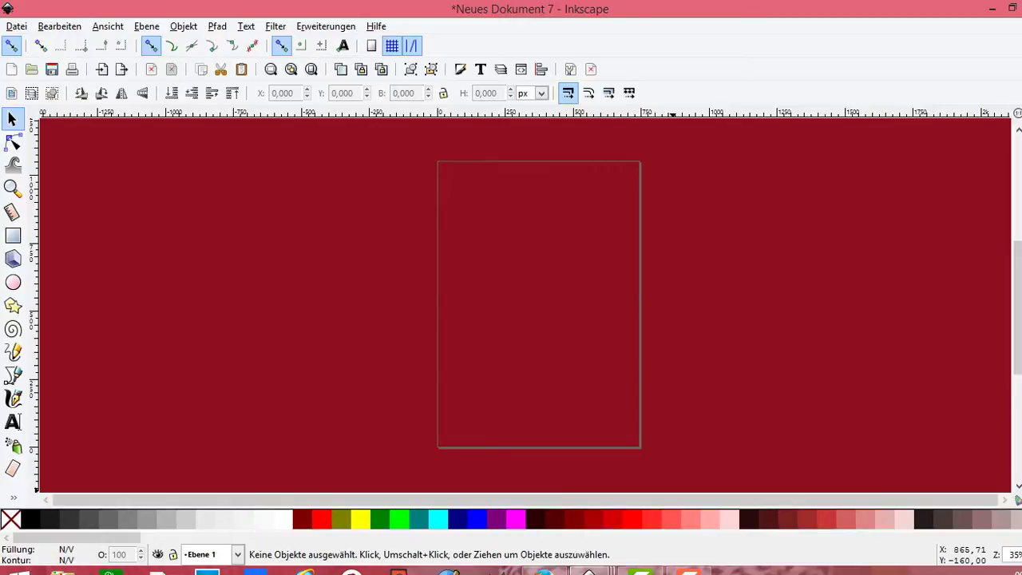
click(1017, 499)
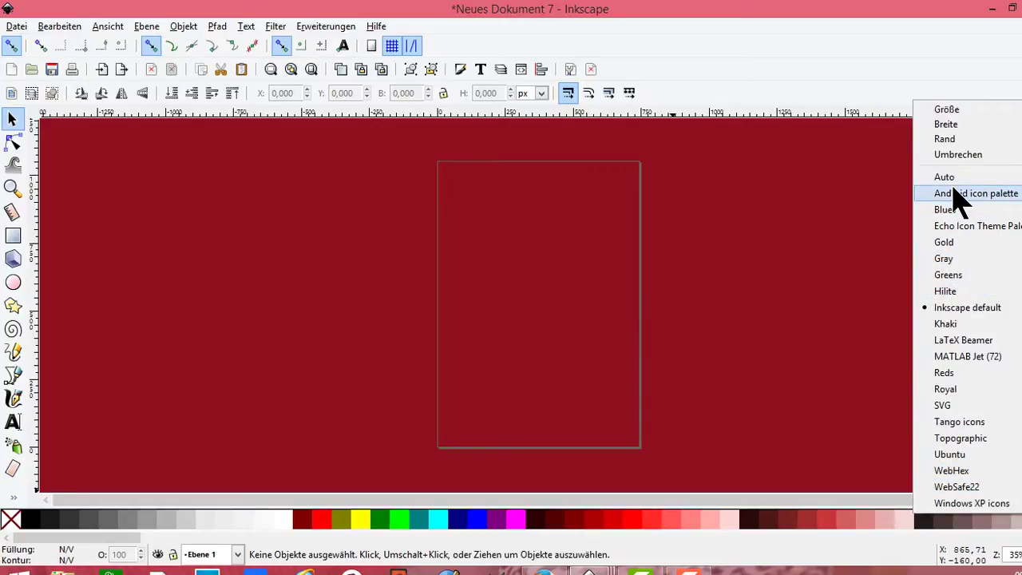
click(956, 179)
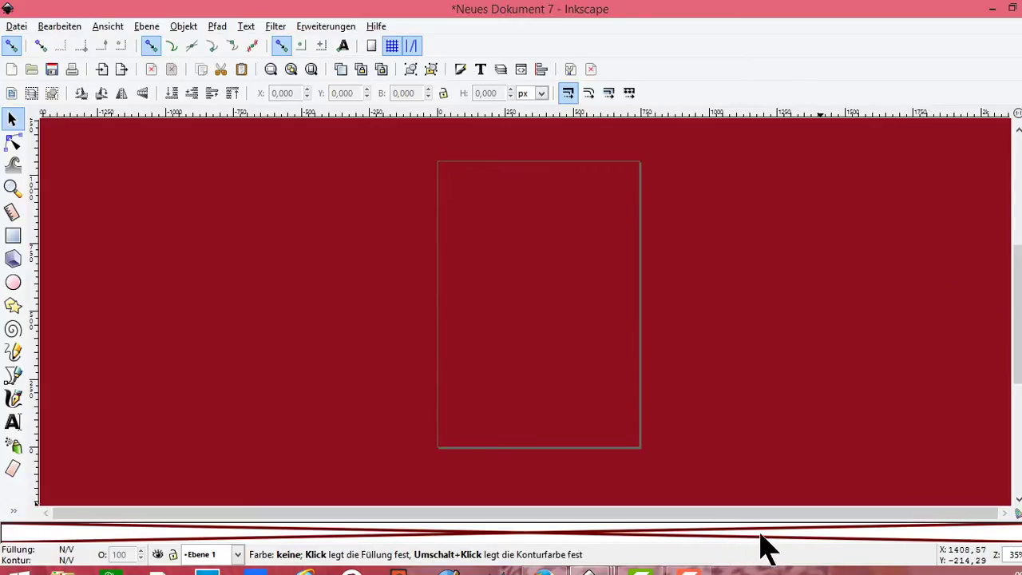
click(1017, 513)
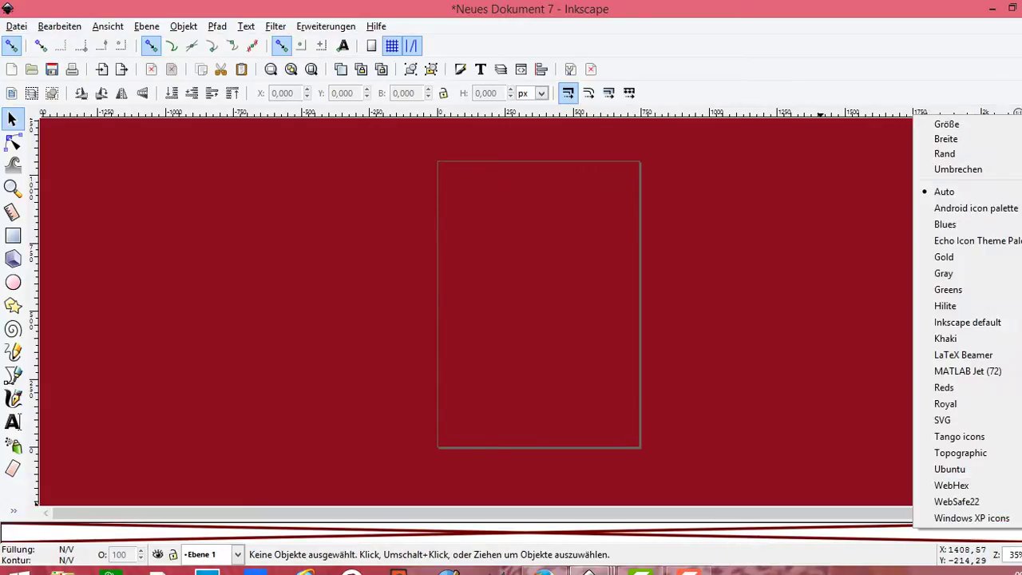
click(979, 241)
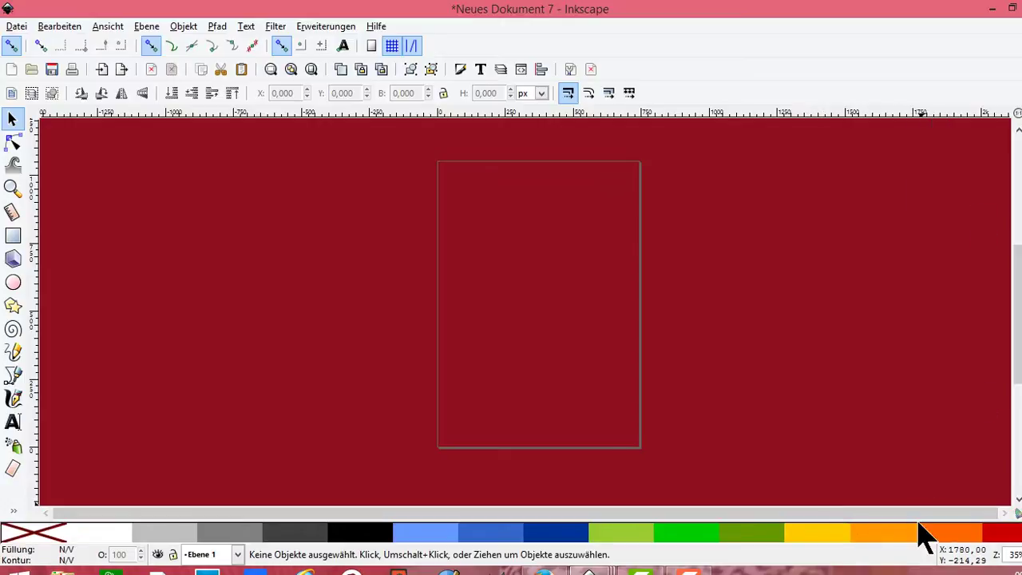
Try the Blues palette, then settle the swatch bar on the Gold palette
click(1017, 513)
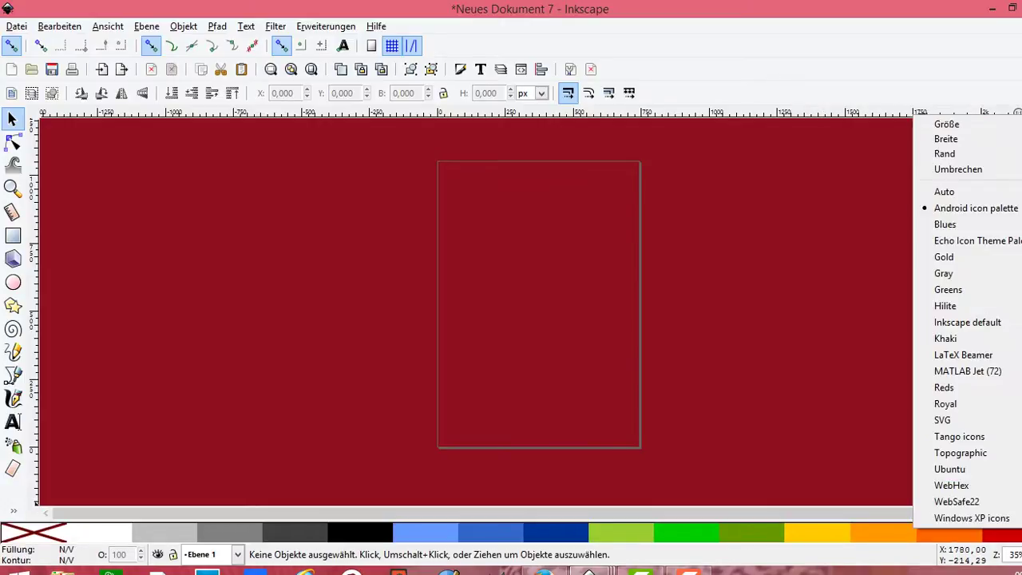
click(972, 229)
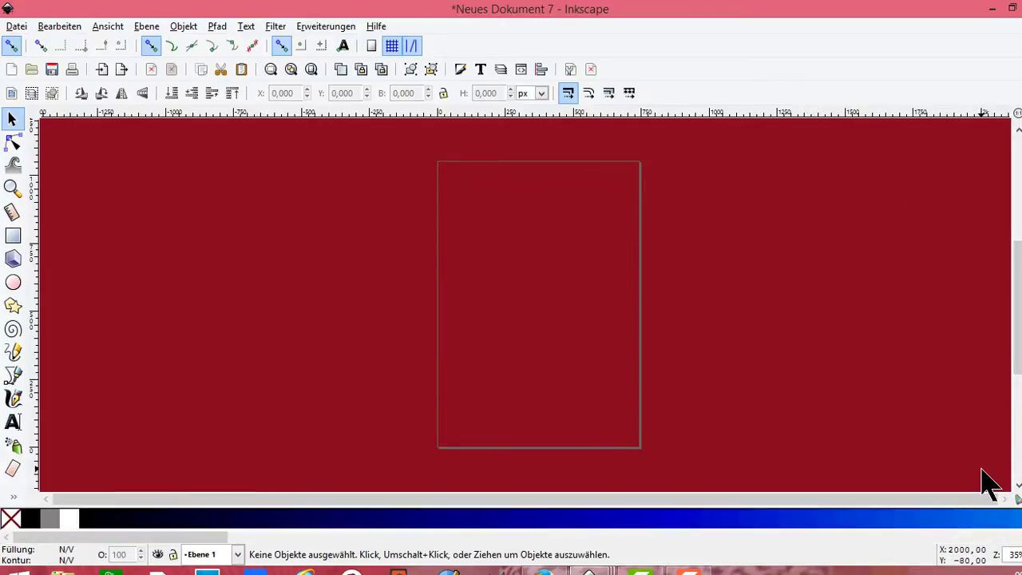
click(1017, 513)
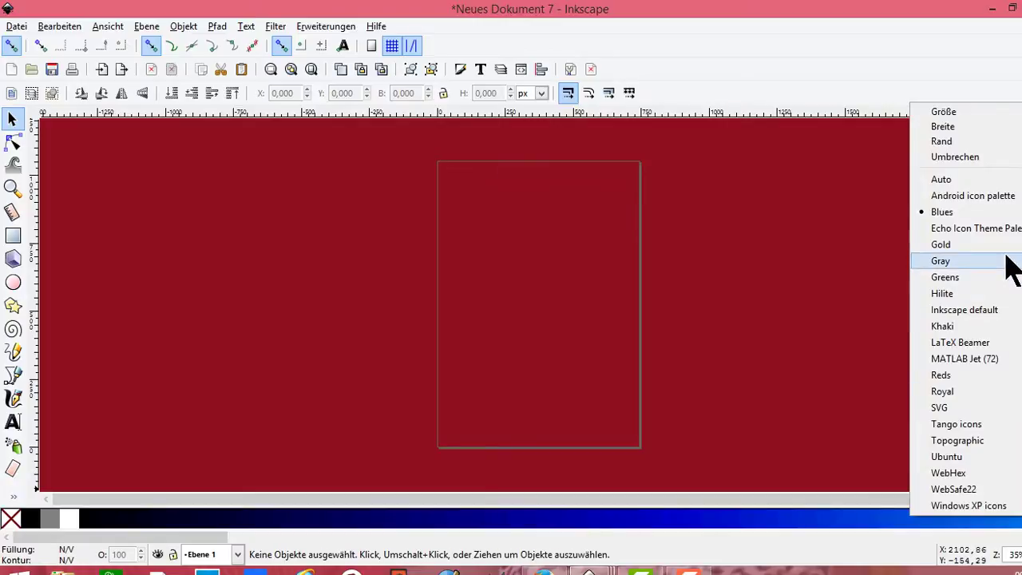
click(1004, 230)
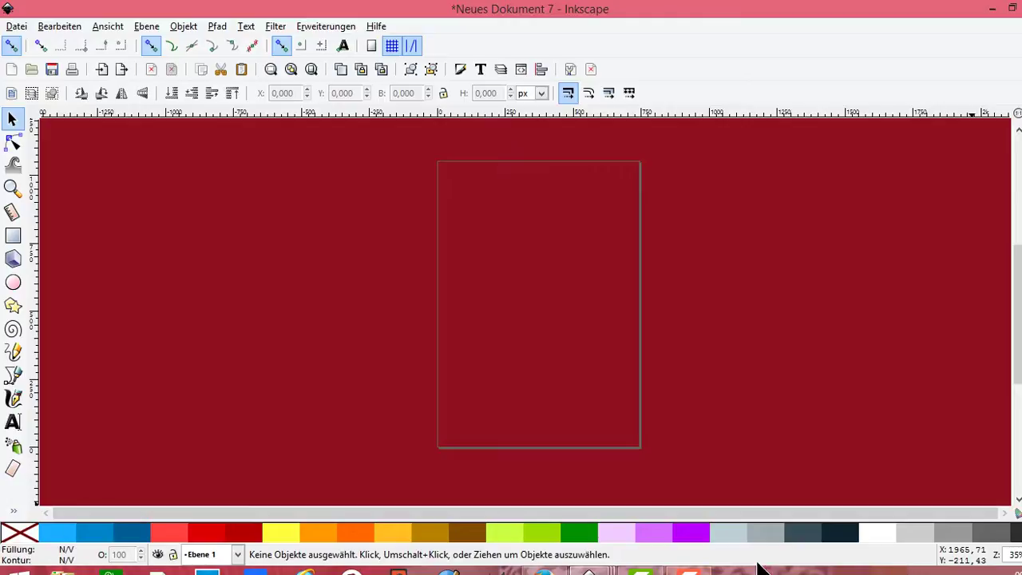
click(1017, 514)
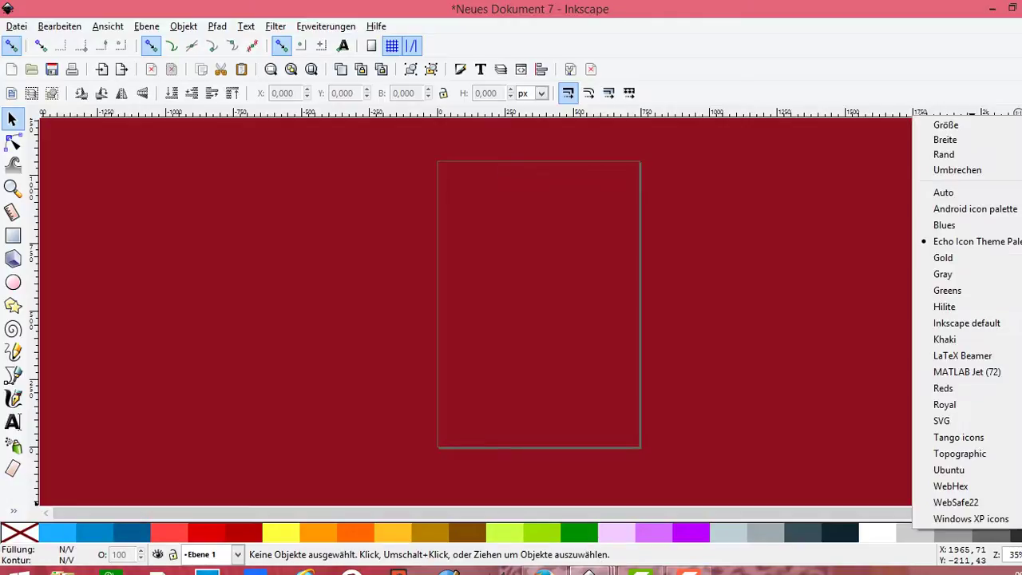
click(950, 259)
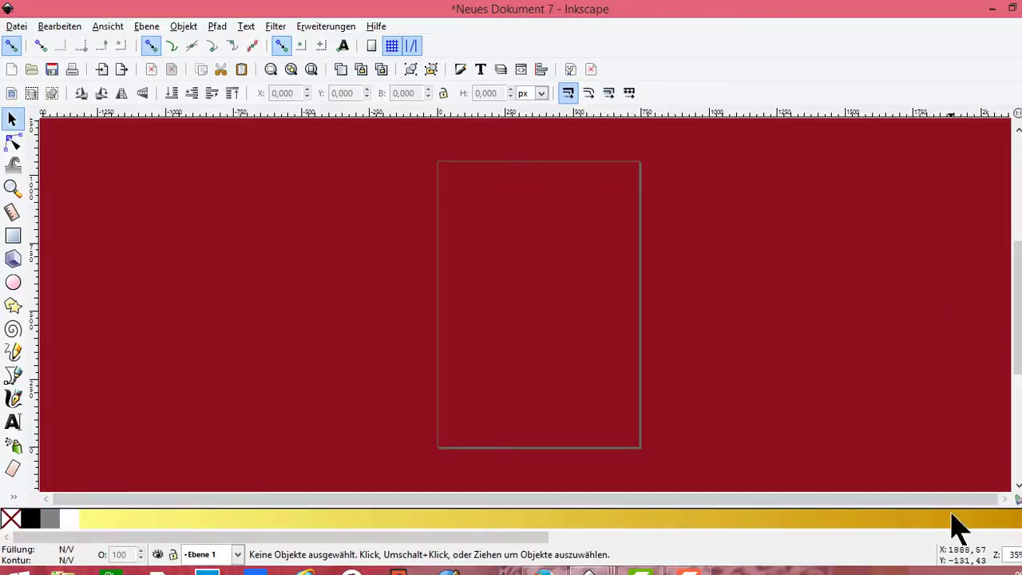
drag(522, 537, 1011, 541)
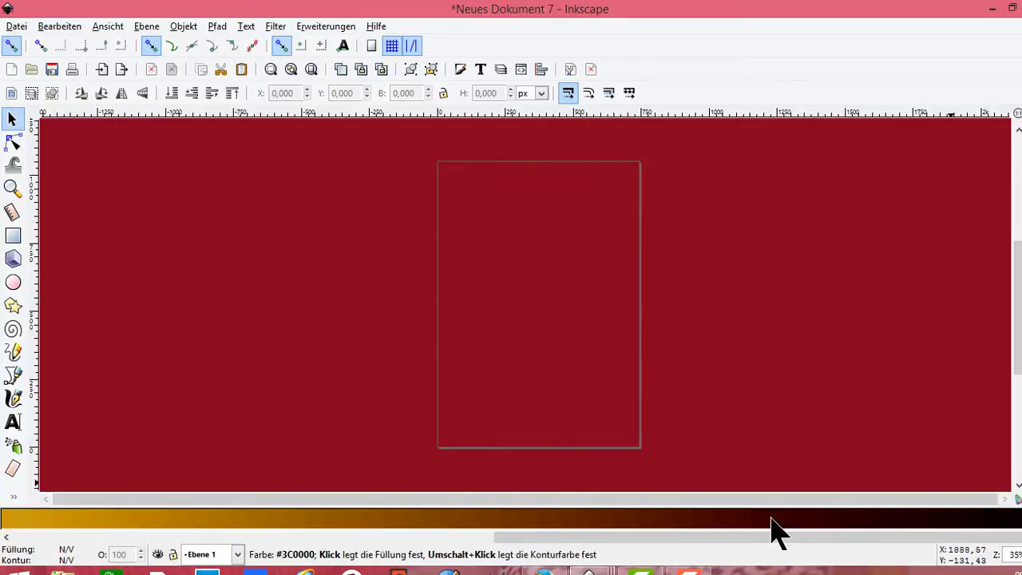
Draw a small spiral at the upper left with 147.50 turns
click(12, 329)
drag(248, 230, 277, 277)
click(151, 90)
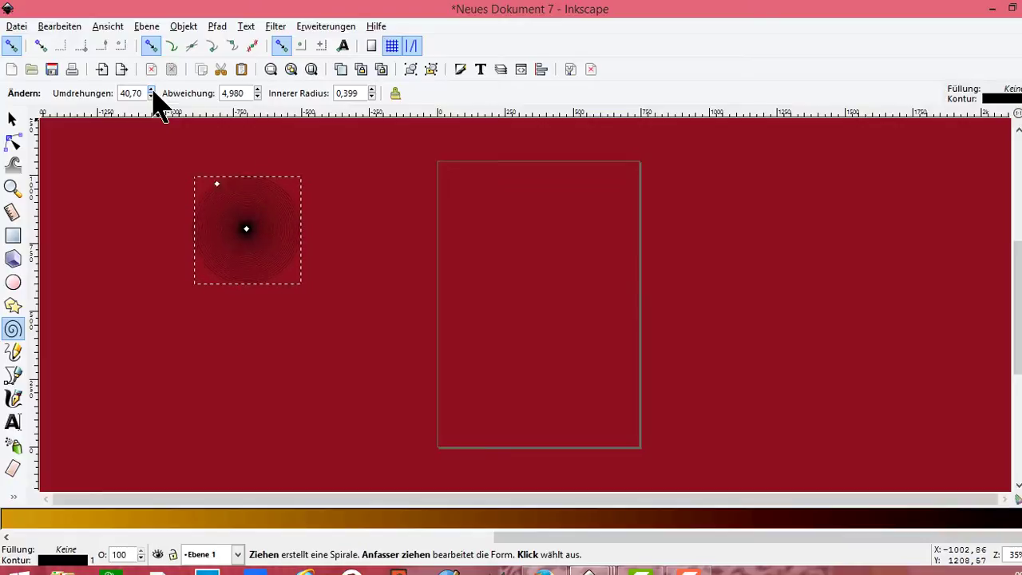
Try dark red and brown fills, then a dark gray from the Gray palette
click(834, 527)
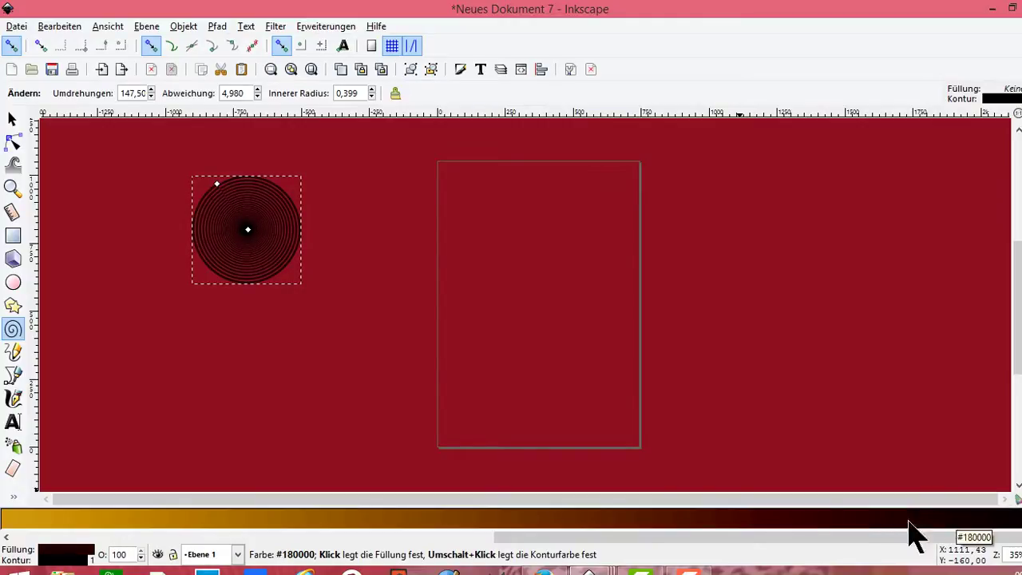
click(609, 526)
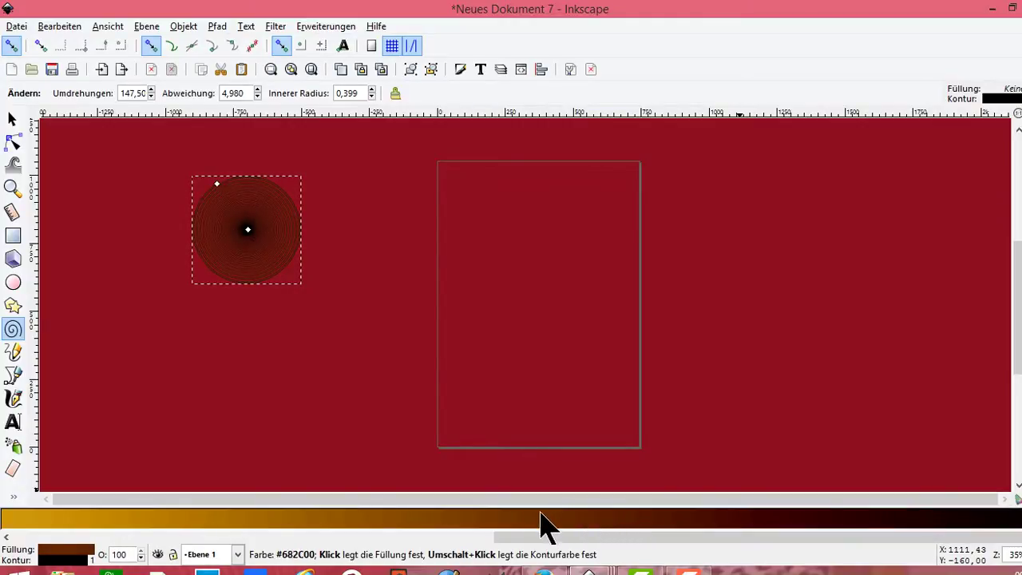
click(470, 520)
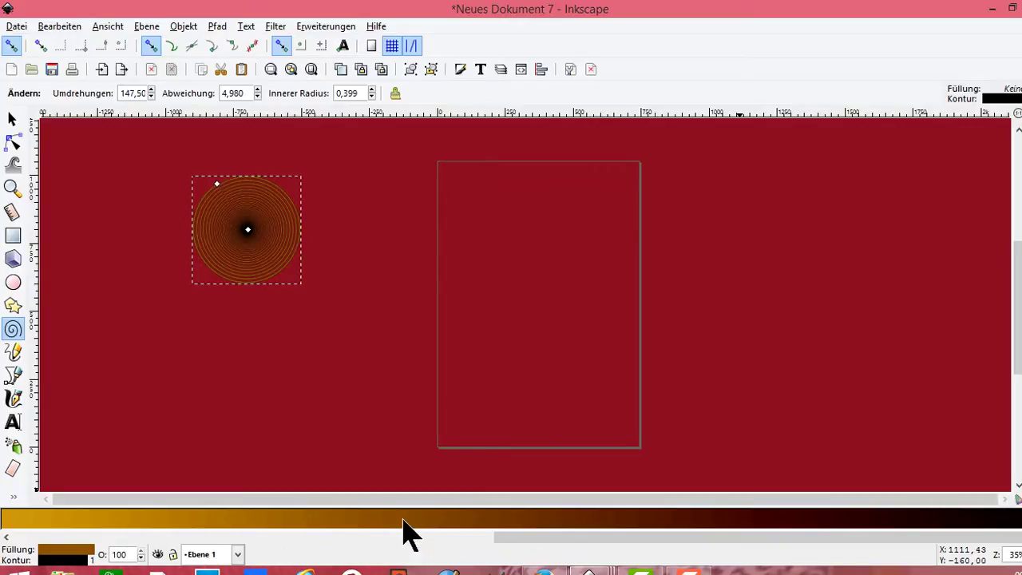
click(1018, 519)
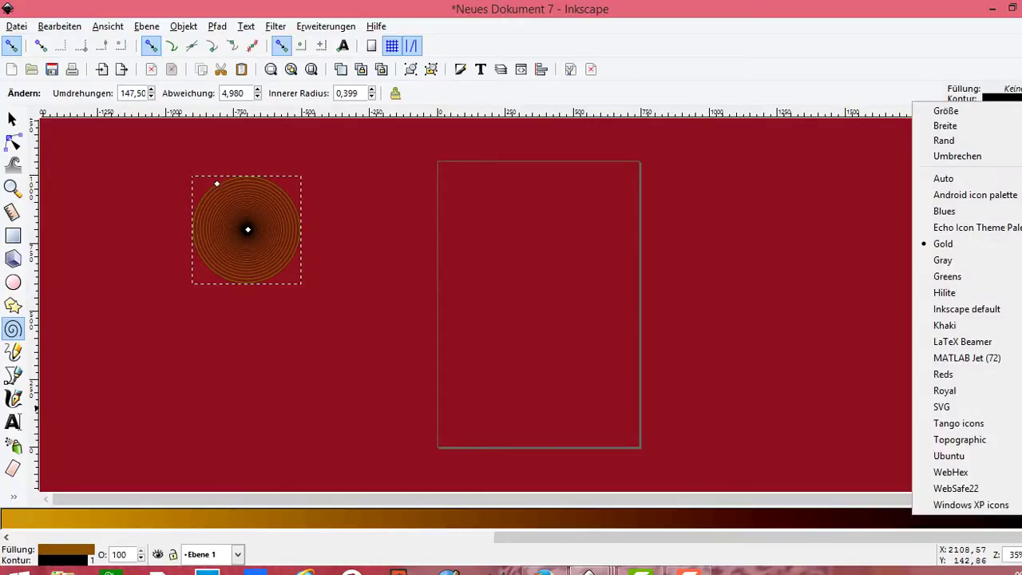
click(953, 261)
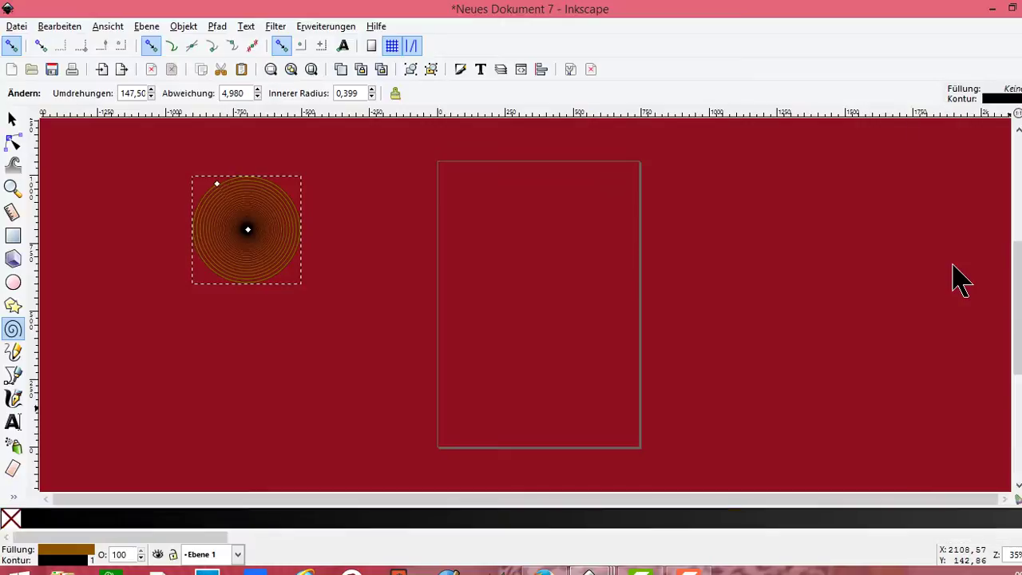
click(958, 513)
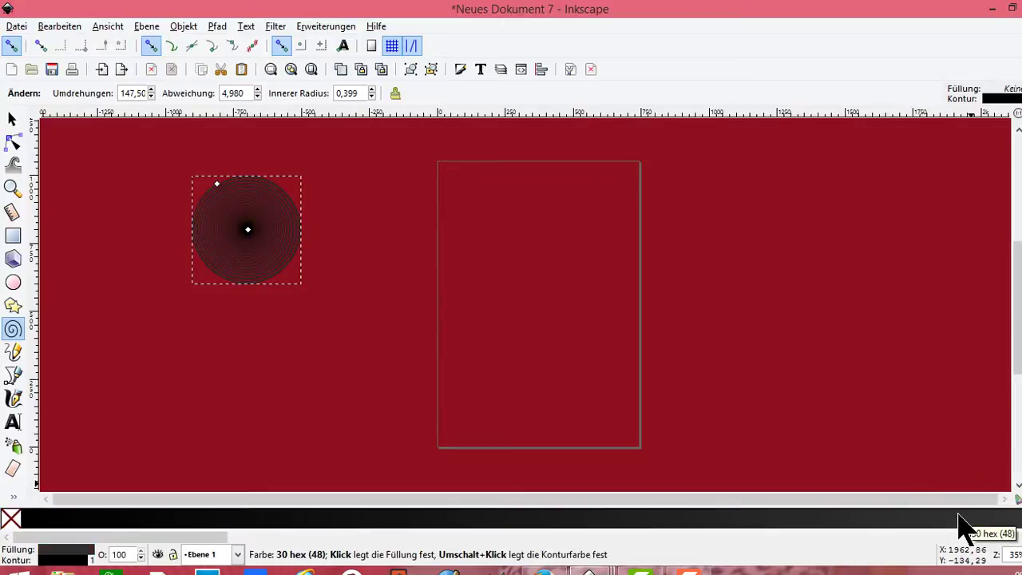
Try bright green, dark green and near-black fills from the Greens palette
click(1018, 519)
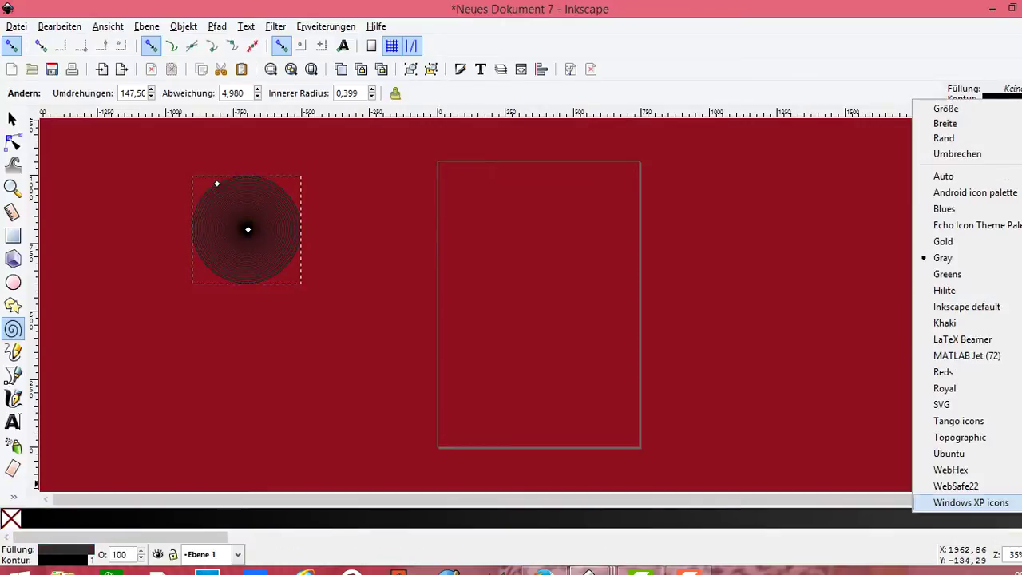
click(957, 275)
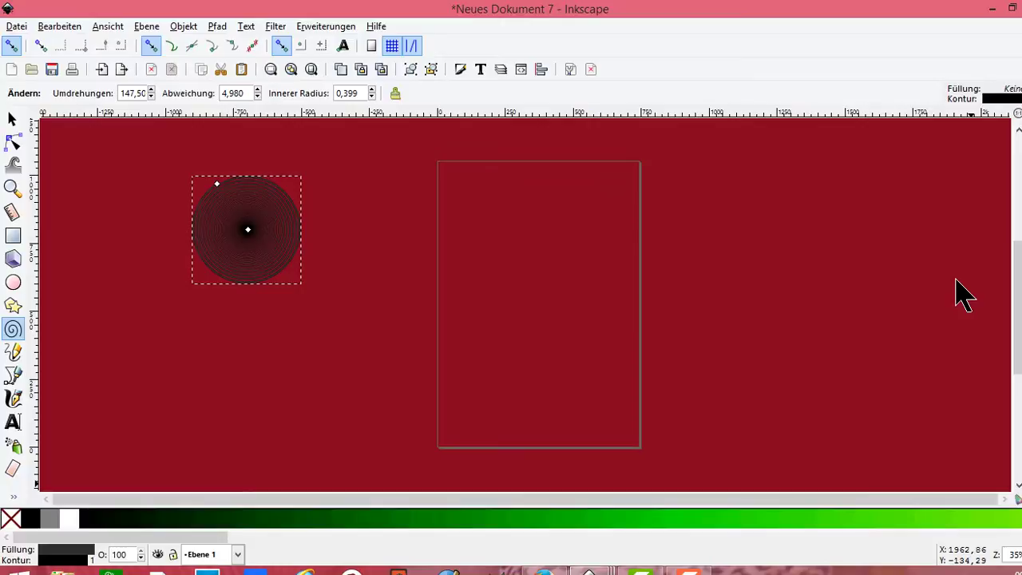
click(858, 517)
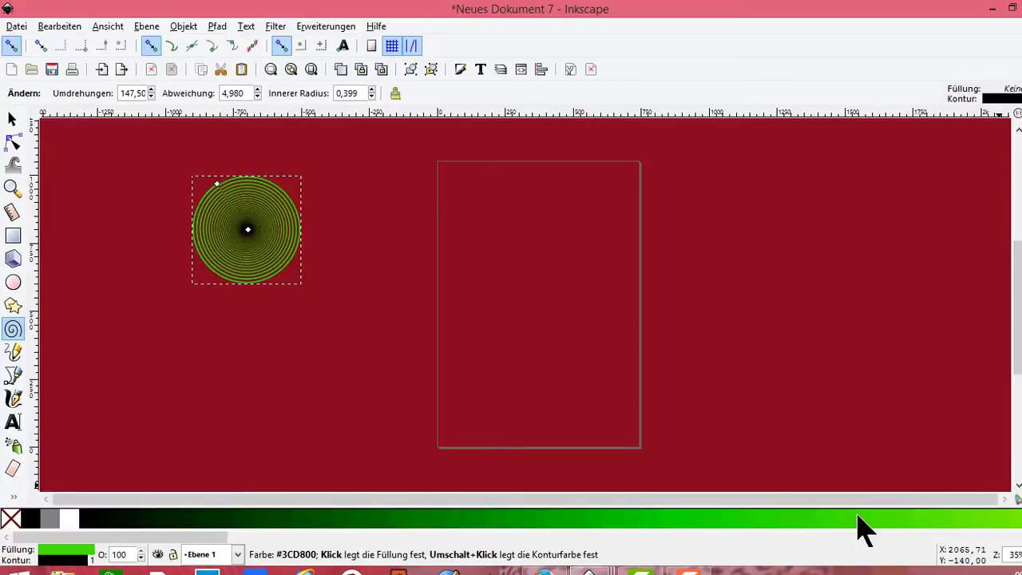
click(269, 521)
click(130, 521)
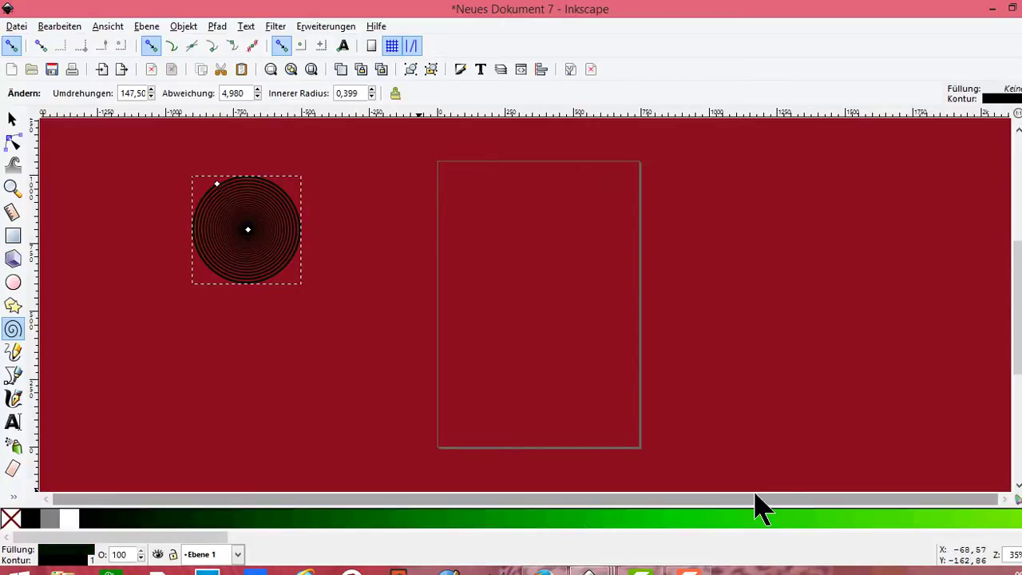
Try a brown Hilite fill, then fill the spiral light grey-green from Khaki
click(1017, 499)
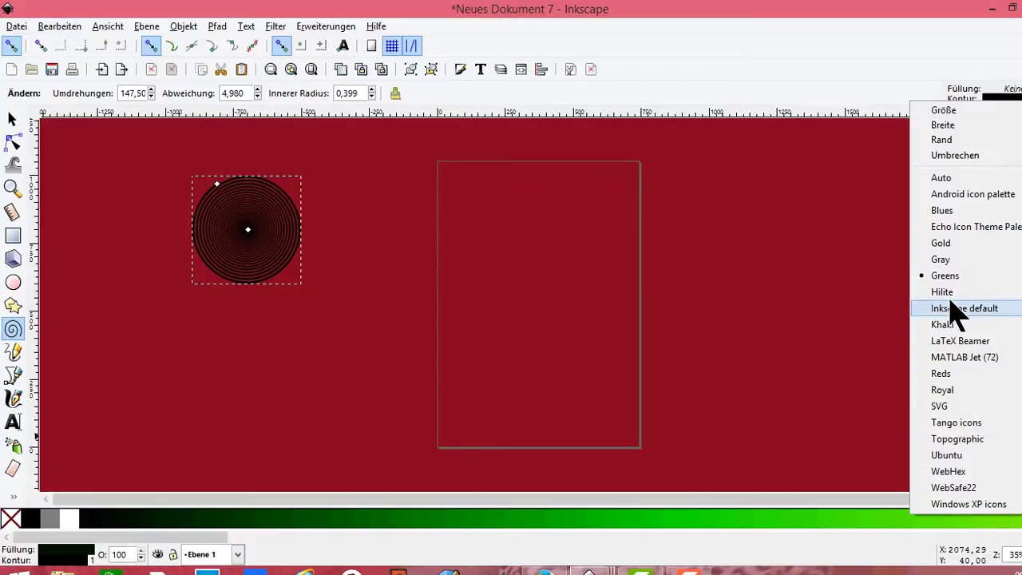
click(923, 306)
click(896, 521)
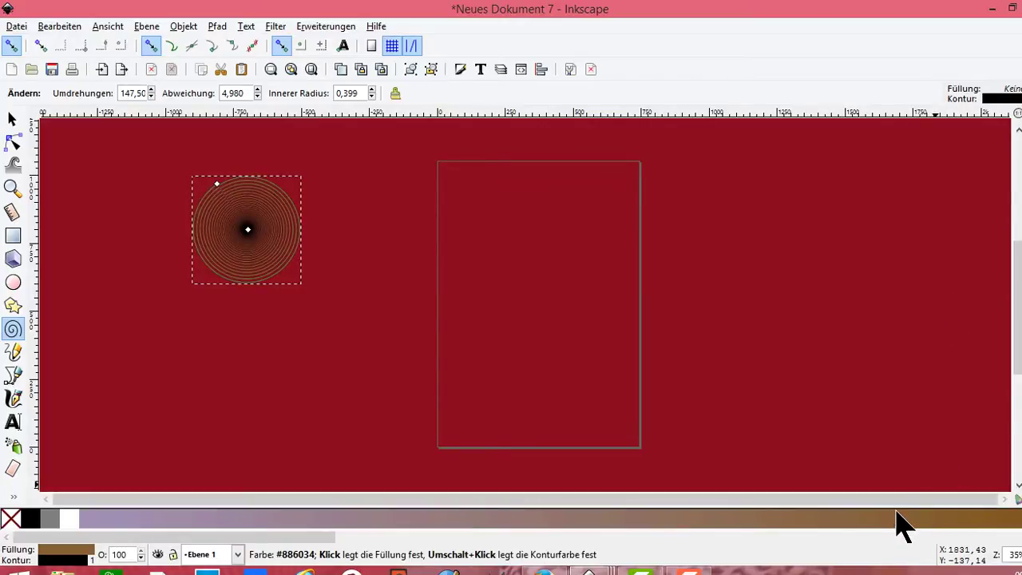
click(1017, 499)
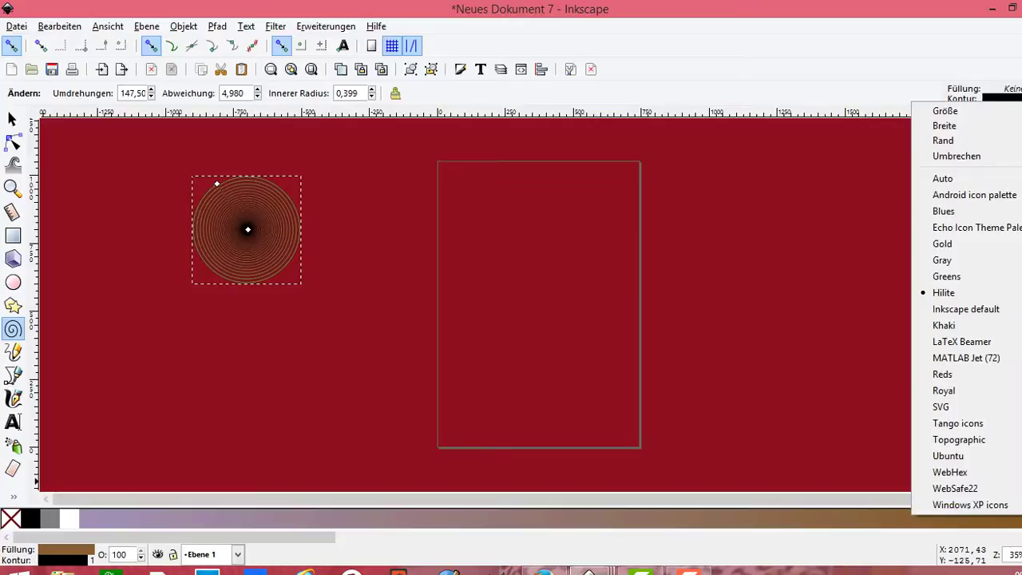
click(962, 340)
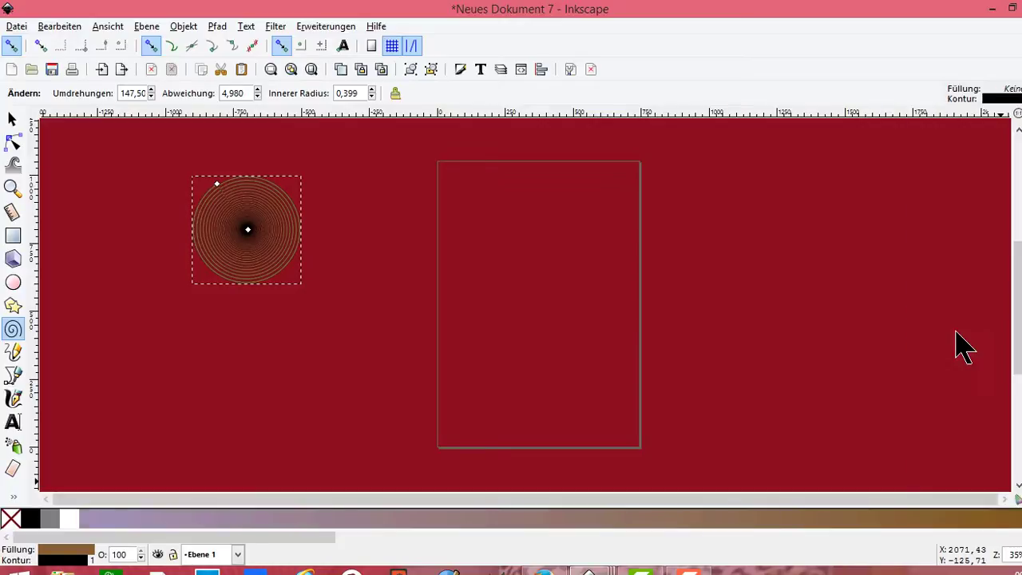
click(913, 523)
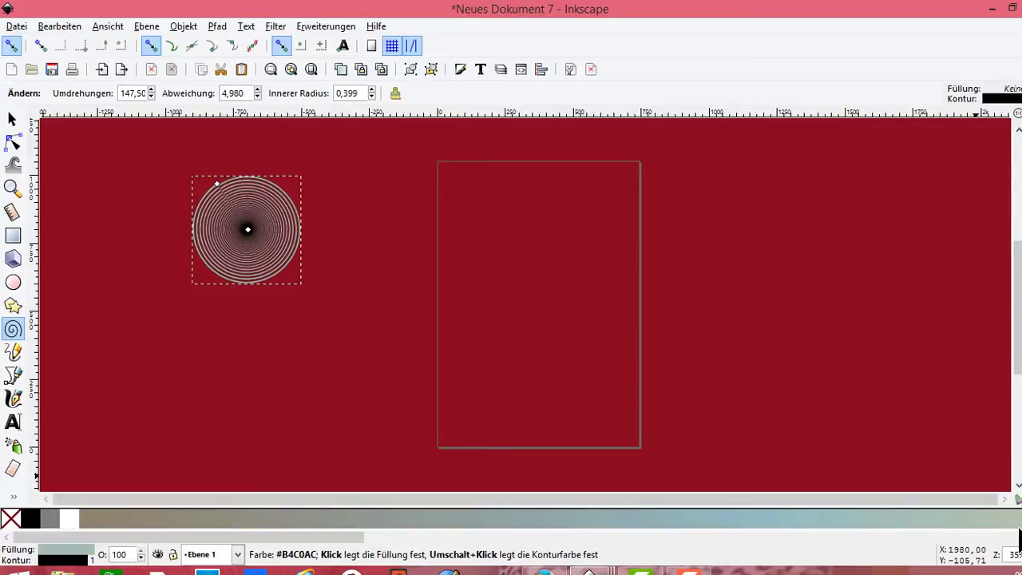
click(1017, 499)
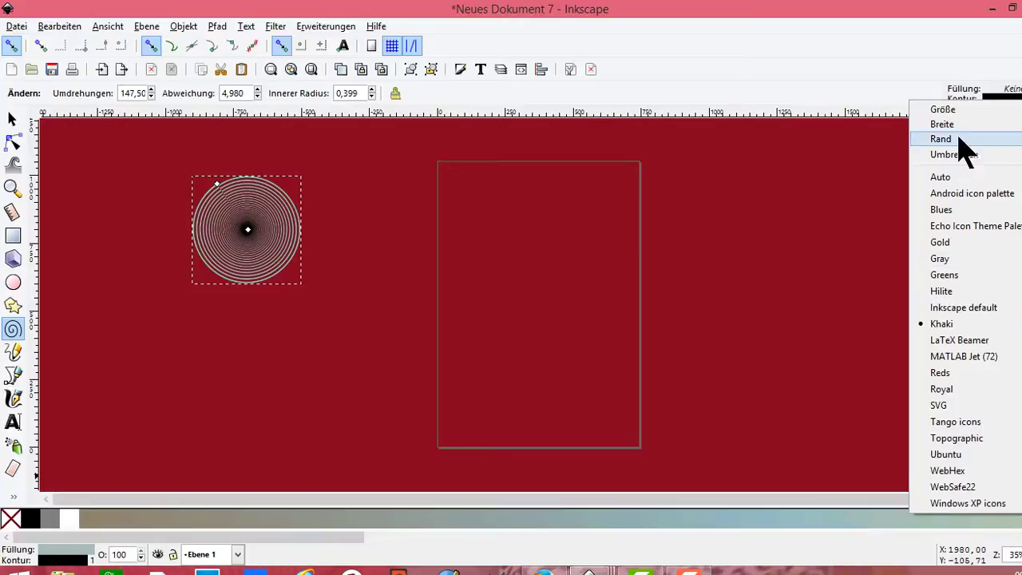
mouse_move(943, 109)
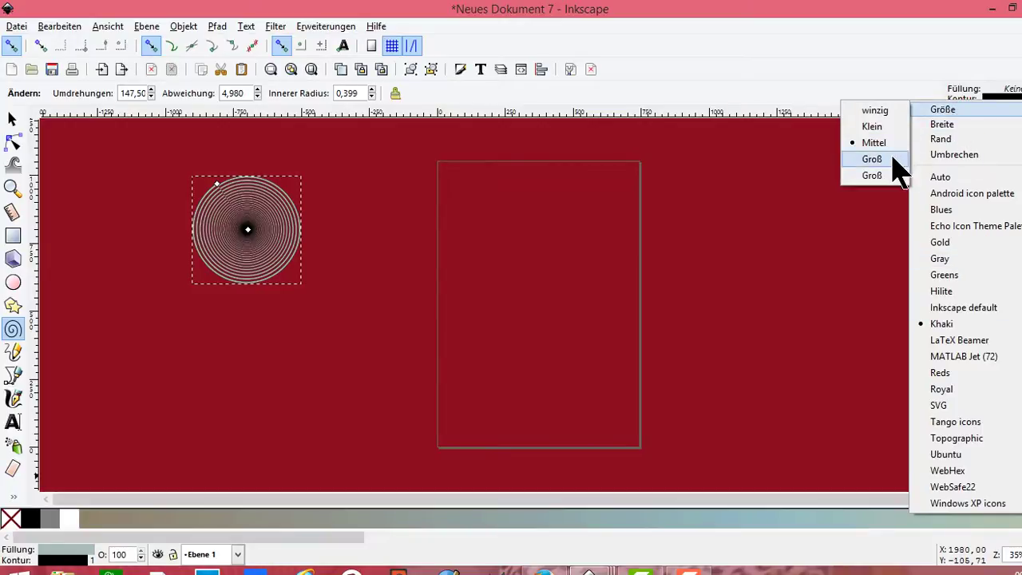
Make swatches Groß and Breiter, and switch to the Inkscape default palette
click(891, 158)
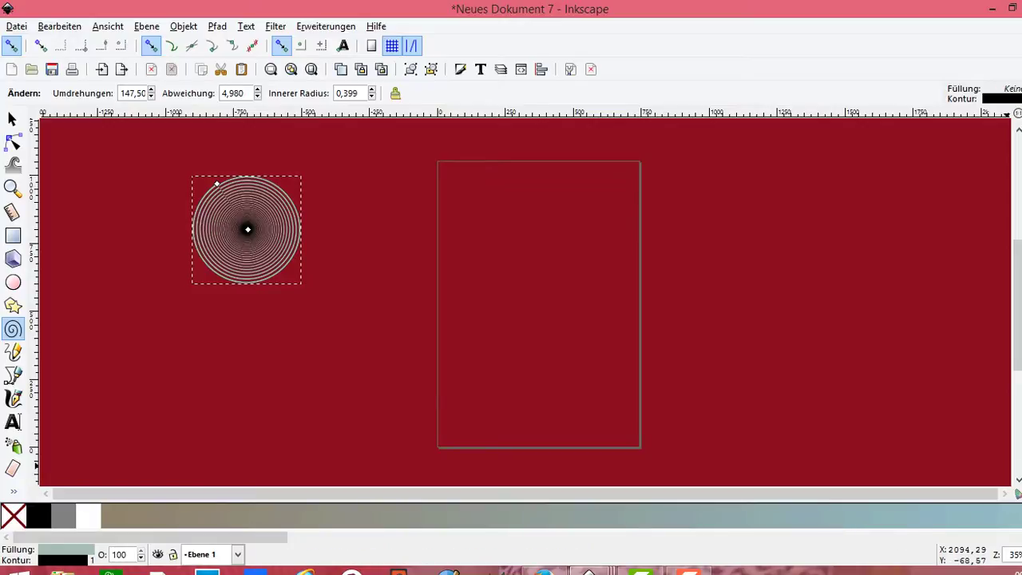
click(1017, 494)
mouse_move(946, 120)
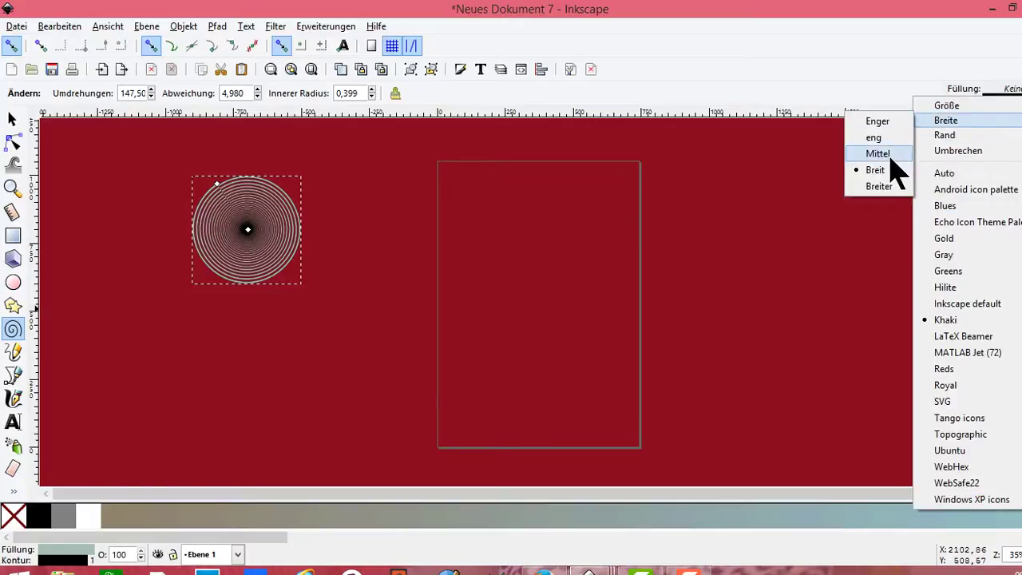
click(881, 187)
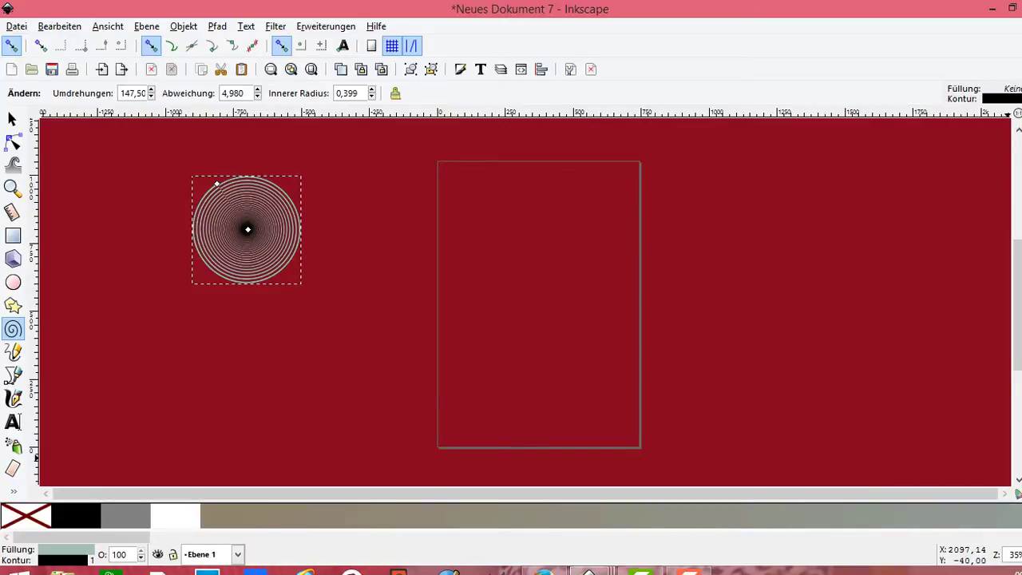
click(1017, 494)
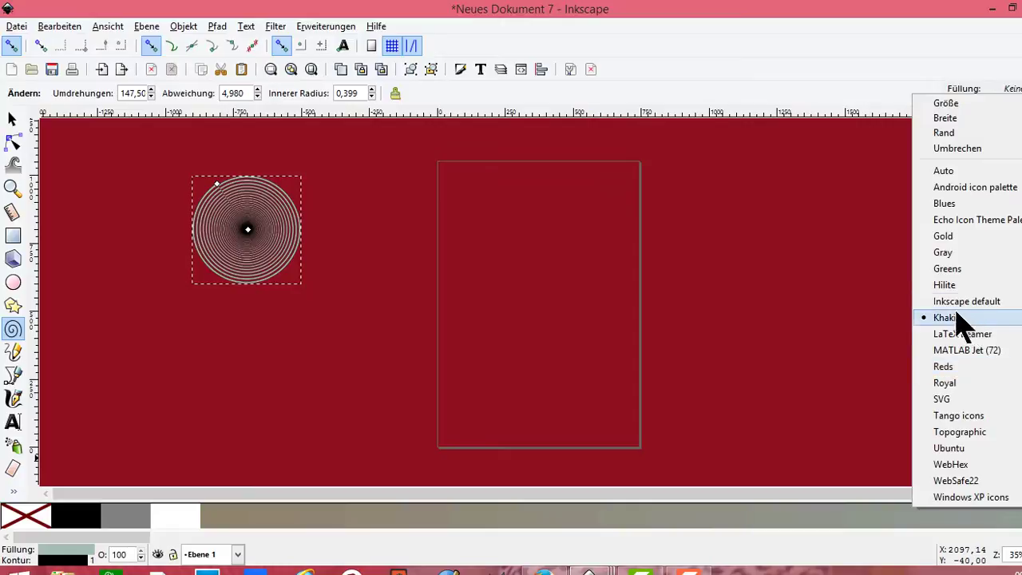
click(932, 304)
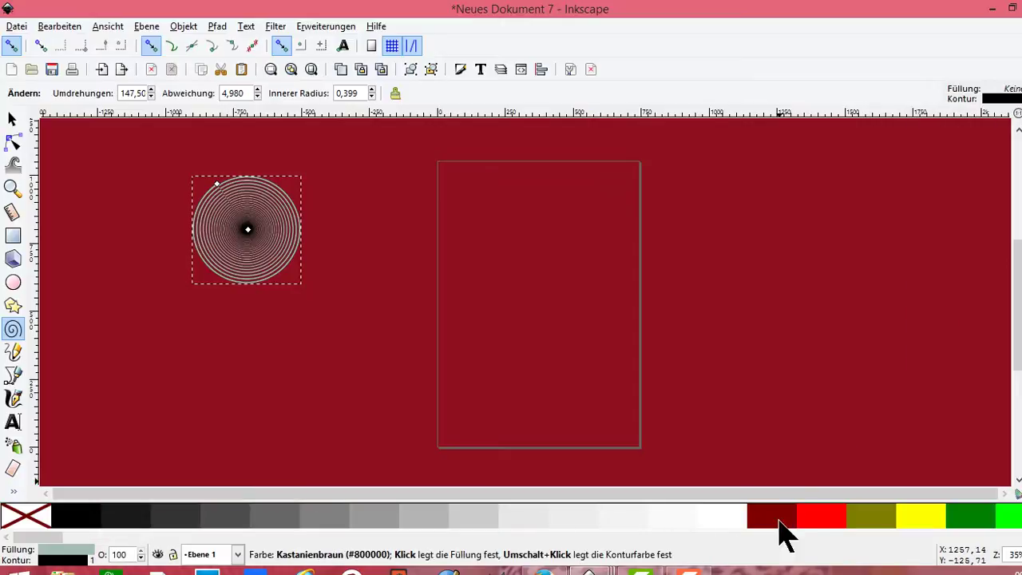
Try red, olive, yellow and lime fills, settling the first spiral on dark green
click(818, 527)
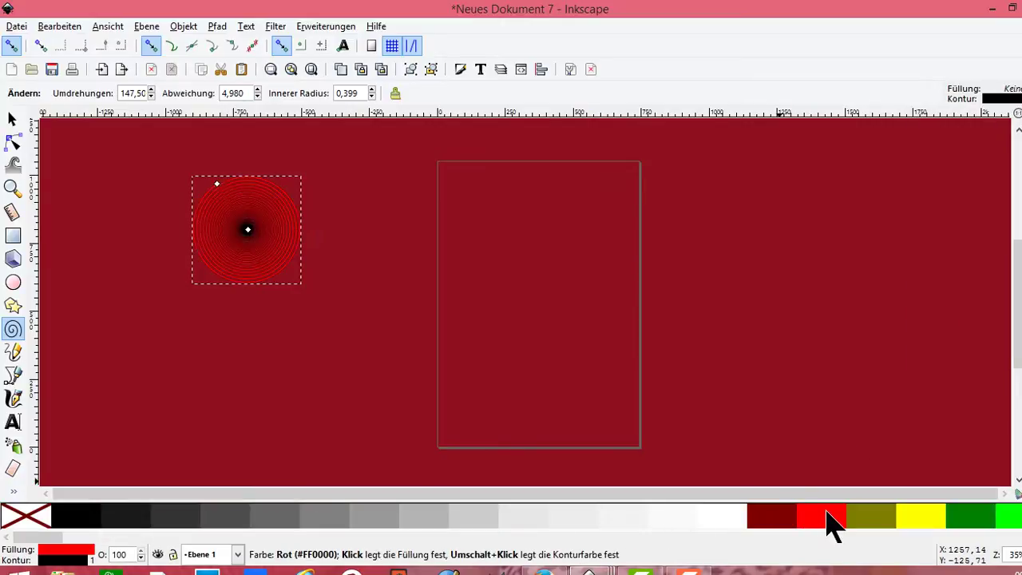
click(874, 524)
click(923, 523)
click(969, 520)
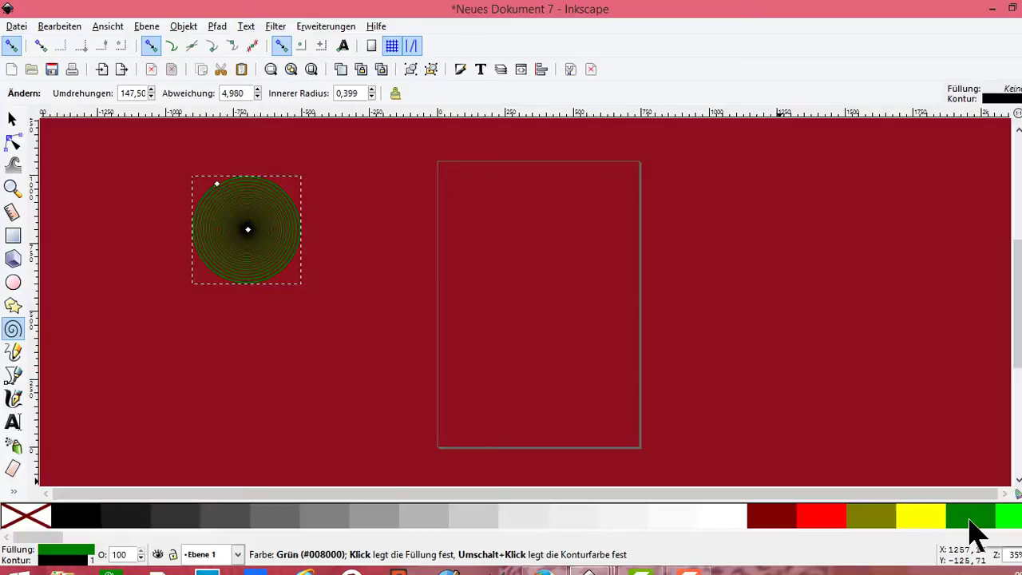
click(1012, 519)
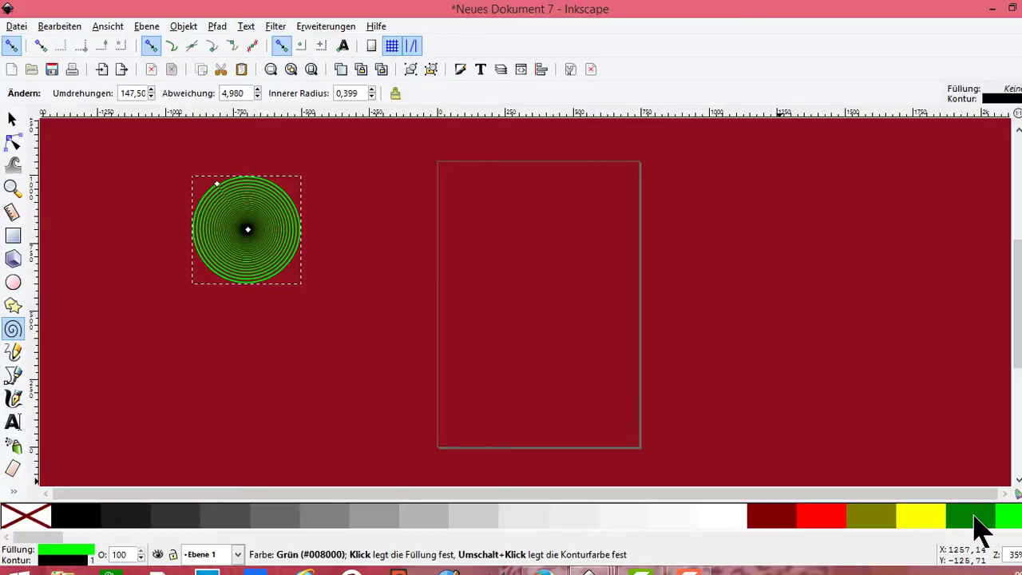
click(979, 525)
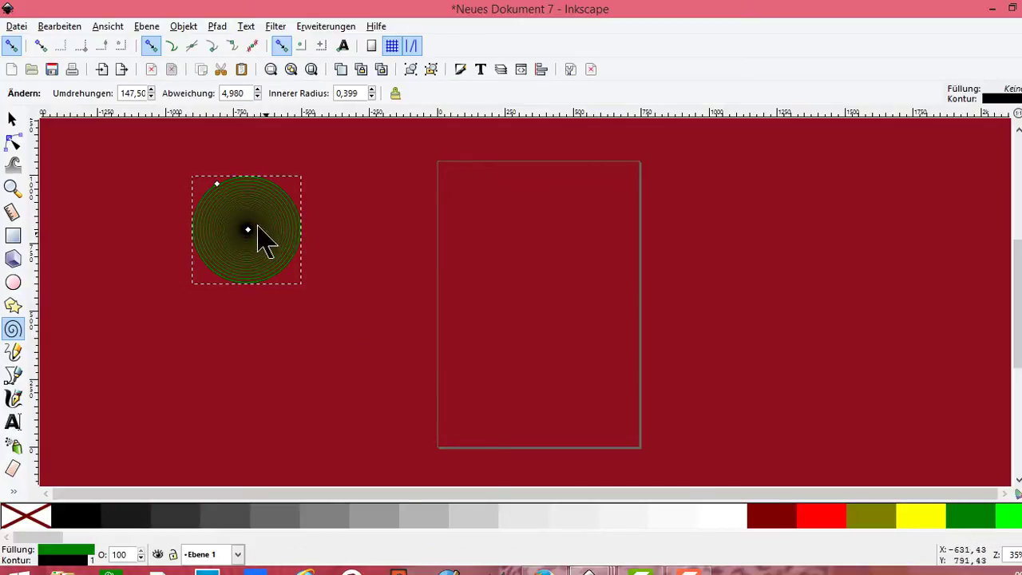
Draw four more 40-turn spirals across the canvas, filling the rightmost bright red
drag(244, 226, 275, 245)
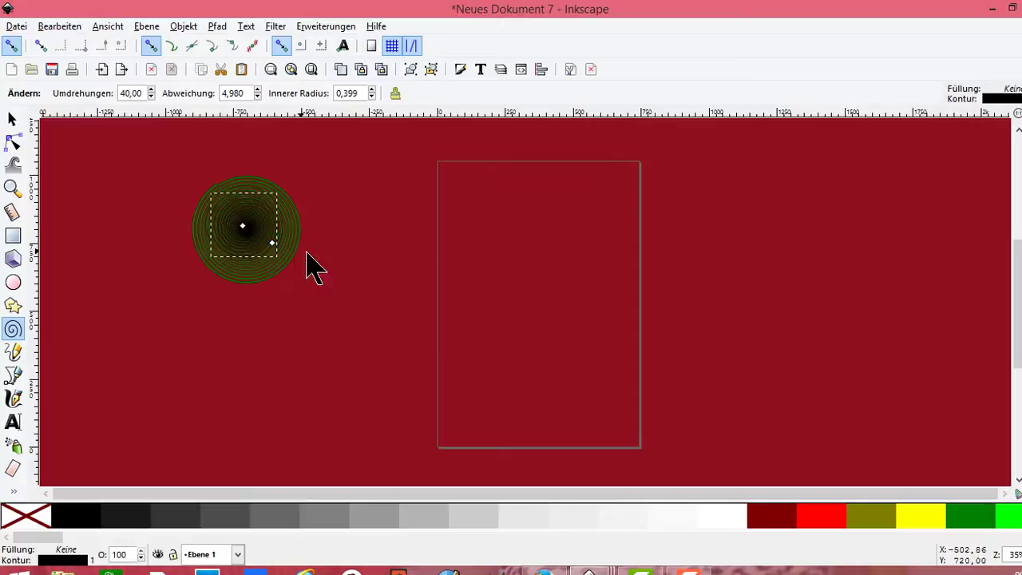
drag(348, 250, 389, 276)
drag(485, 255, 539, 293)
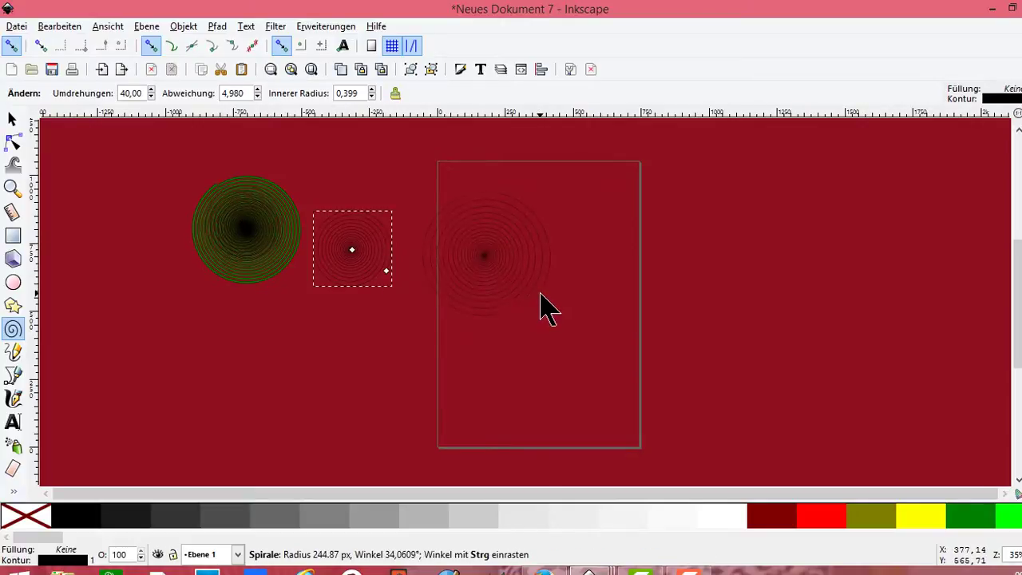
mouse_move(613, 292)
mouse_down()
mouse_move(694, 347)
mouse_move(694, 330)
mouse_up()
drag(788, 306, 828, 329)
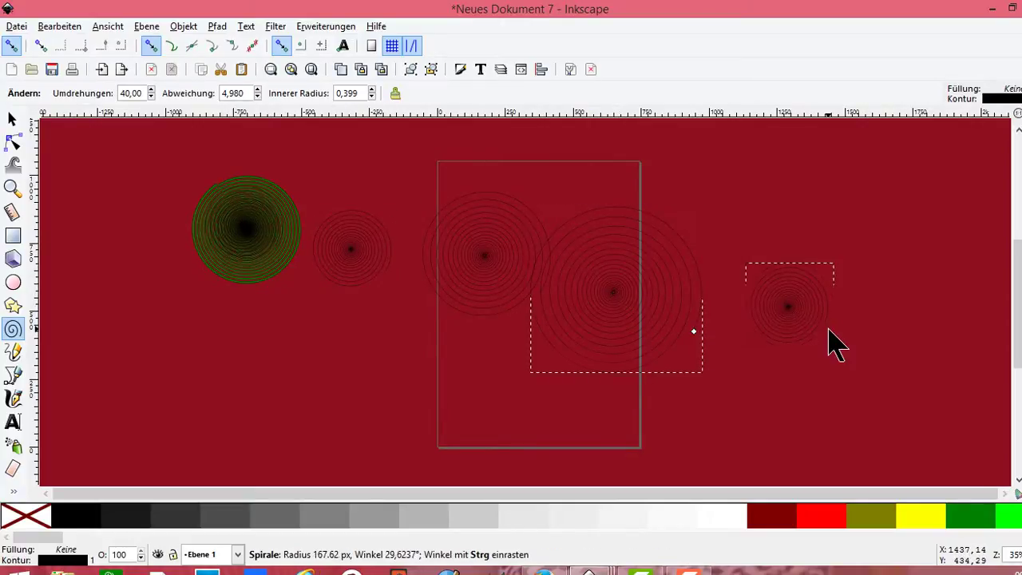
click(831, 511)
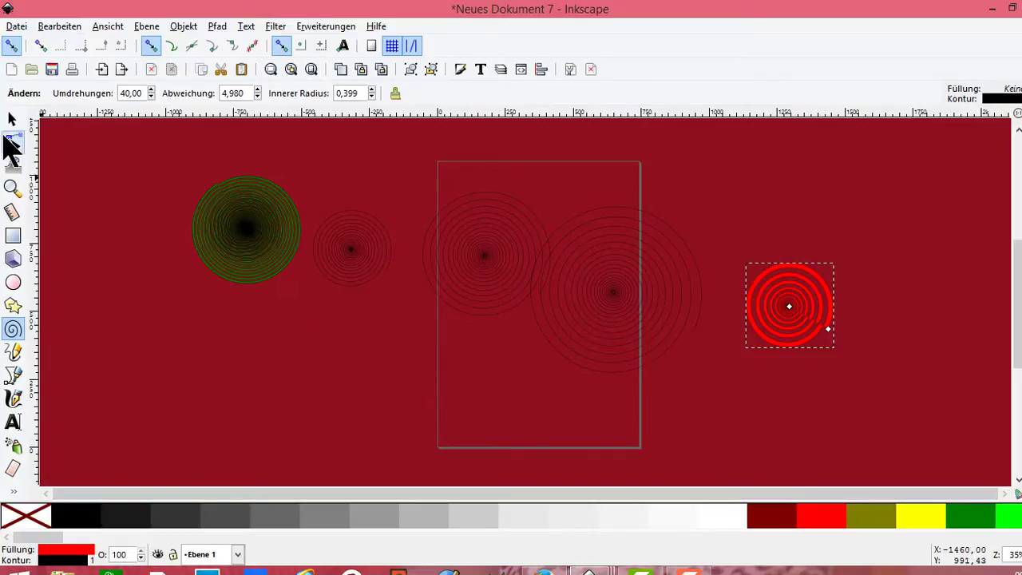
click(12, 118)
Fill the large edge spiral bright green and reshape it into a tall narrow oval
click(615, 276)
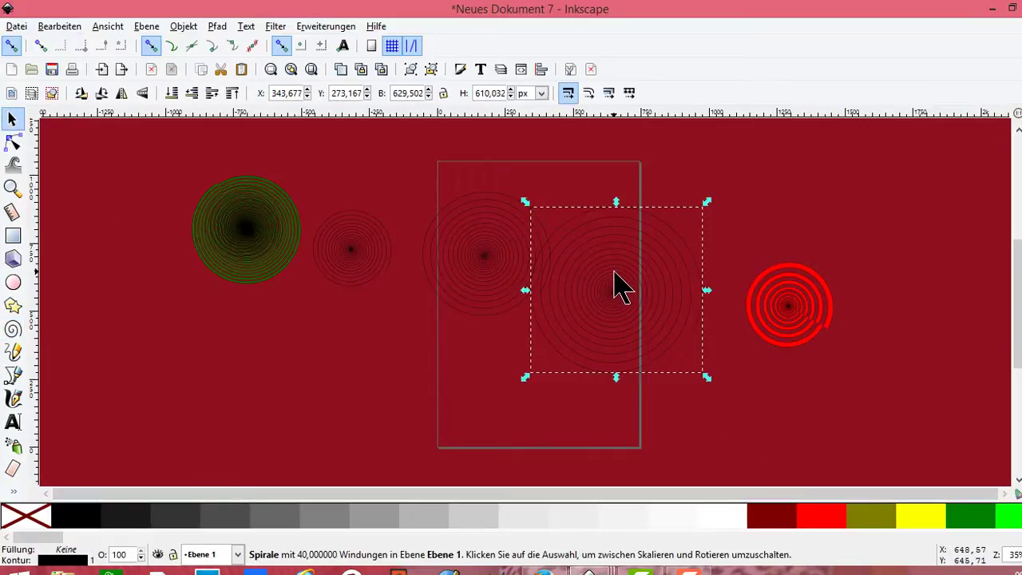
click(1011, 517)
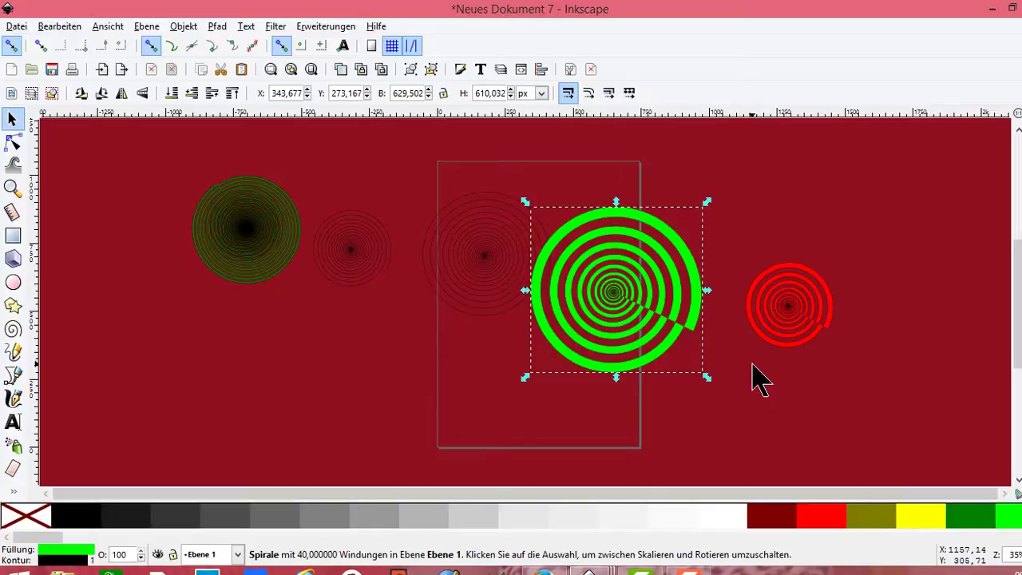
mouse_move(707, 291)
mouse_down()
mouse_move(500, 292)
mouse_move(485, 253)
mouse_move(930, 324)
mouse_up()
drag(735, 380, 793, 445)
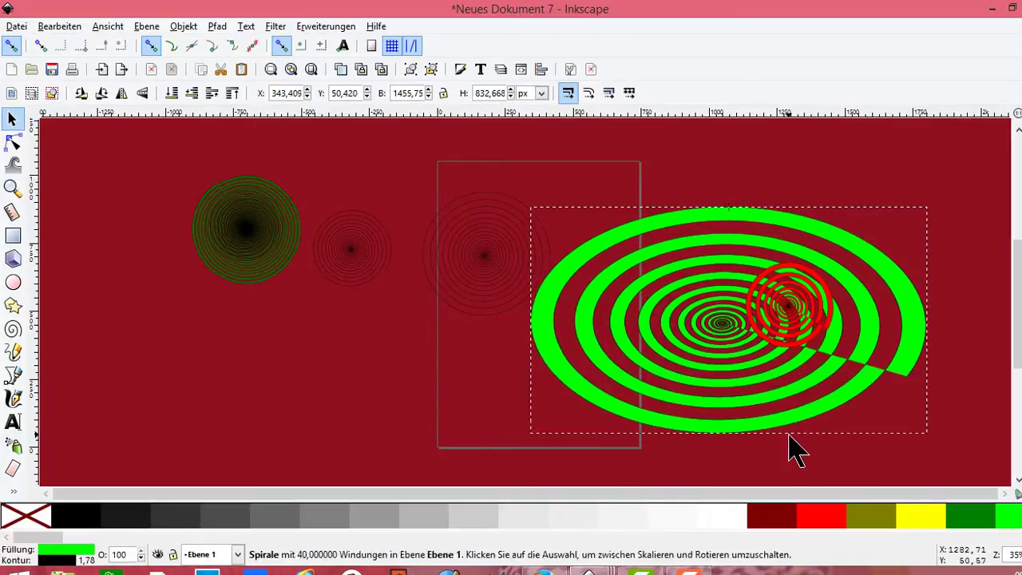
mouse_move(728, 434)
mouse_down()
mouse_move(759, 296)
mouse_move(803, 411)
mouse_up()
drag(724, 197, 723, 188)
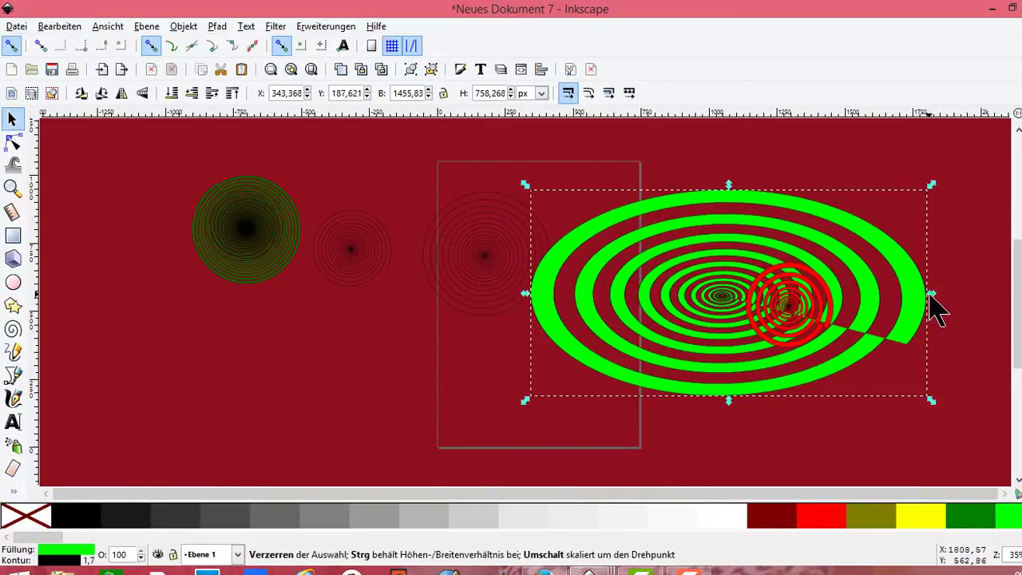
drag(931, 295, 290, 233)
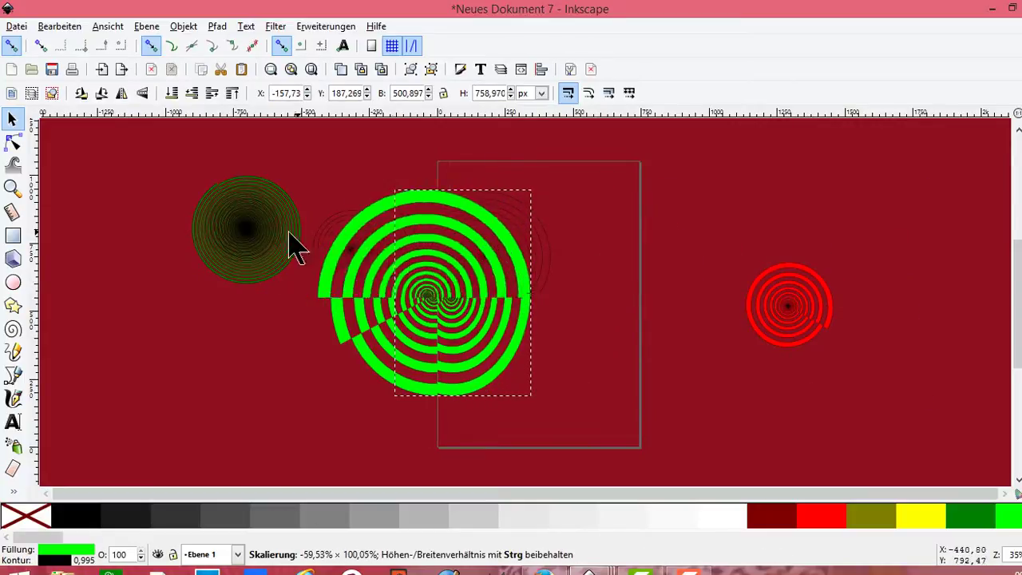
mouse_move(289, 232)
mouse_down()
mouse_move(586, 203)
mouse_move(645, 228)
mouse_move(677, 226)
mouse_up()
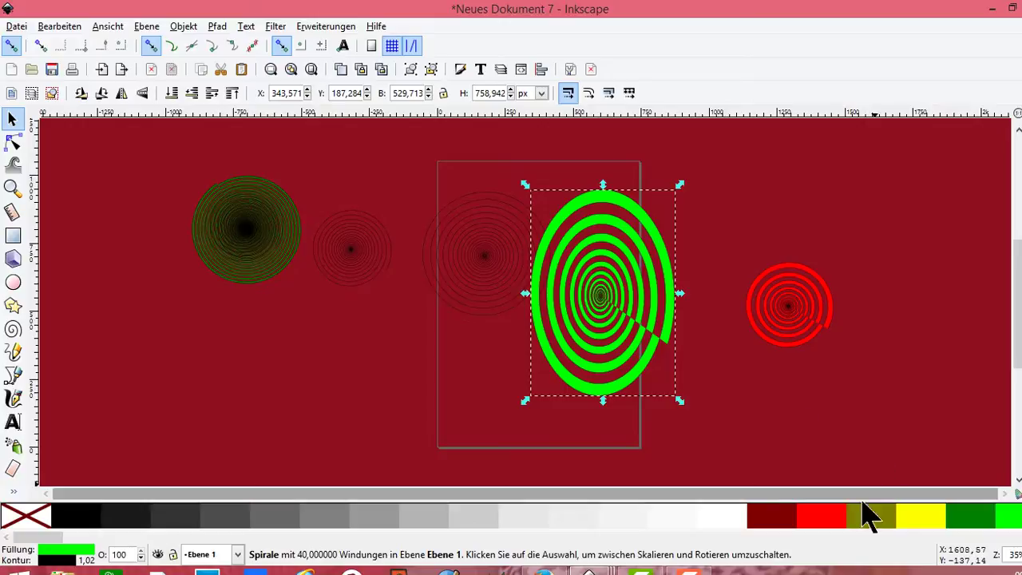
Fill the middle spiral maroon and the small spiral very dark grey
click(485, 249)
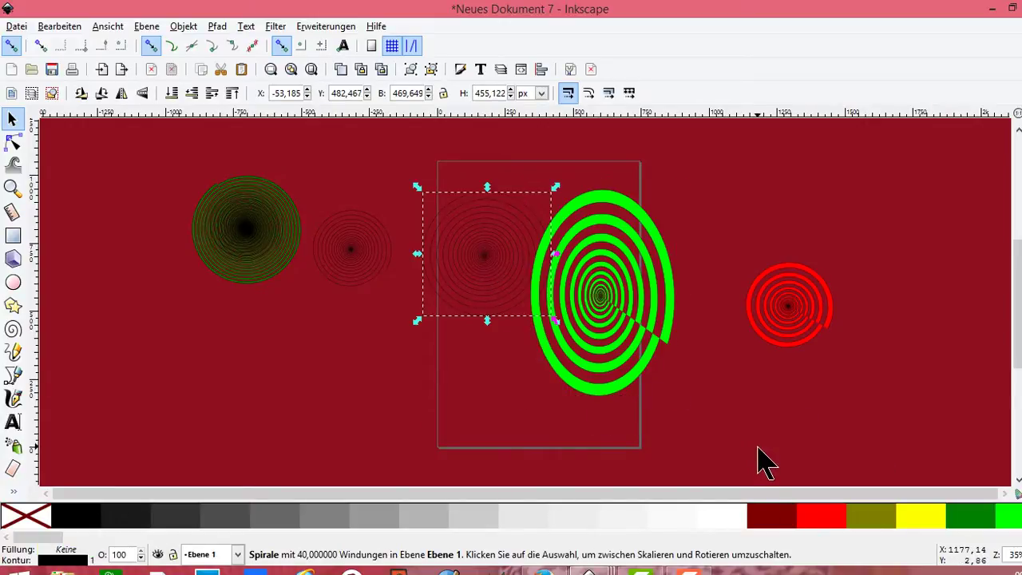
click(772, 517)
click(375, 257)
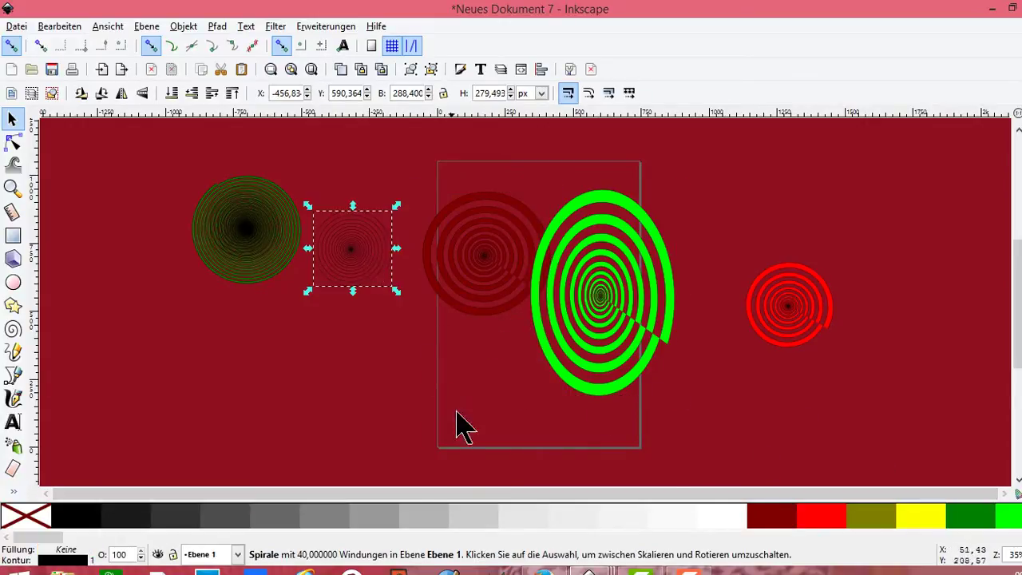
click(319, 518)
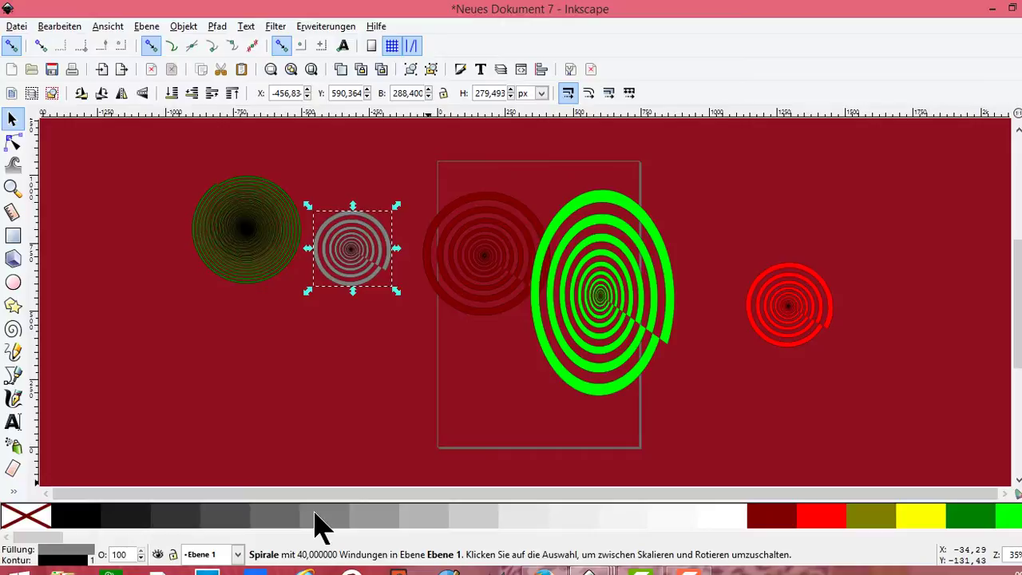
click(86, 518)
click(149, 515)
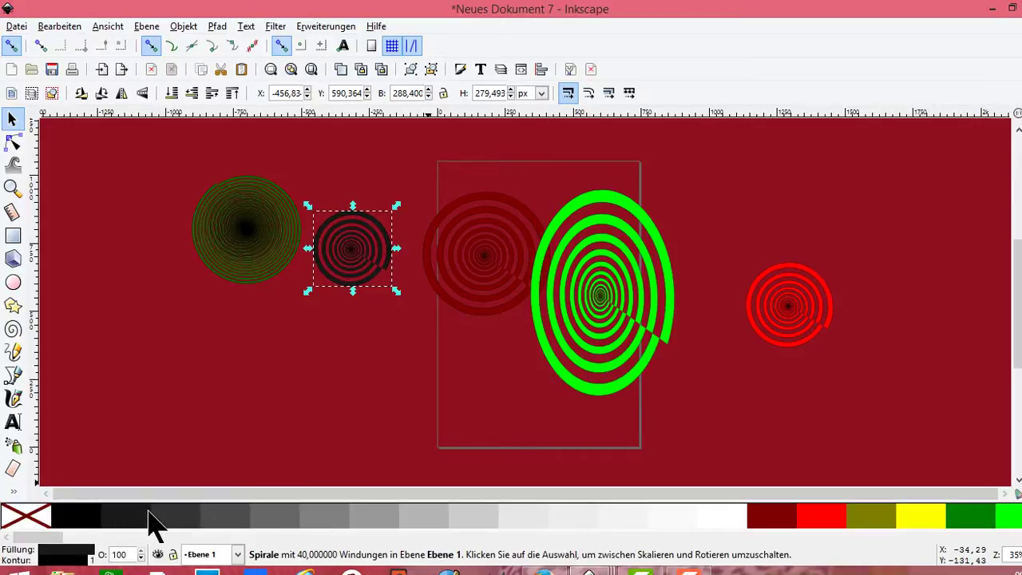
Move the small spiral onto the olive one and shift the others into a row
drag(359, 250, 256, 232)
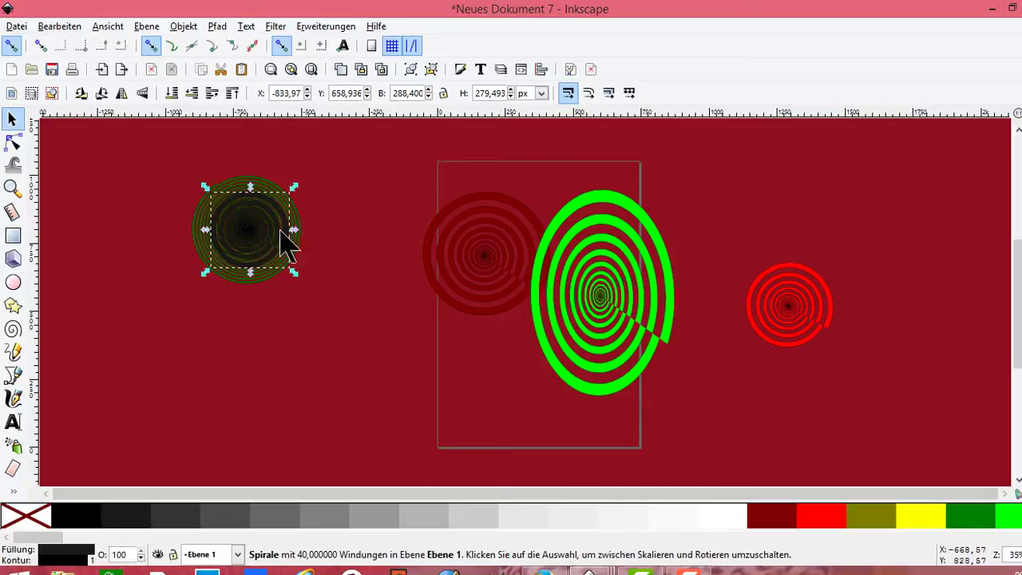
mouse_move(486, 237)
mouse_down()
mouse_move(236, 347)
mouse_move(639, 296)
mouse_move(386, 270)
mouse_move(386, 239)
mouse_up()
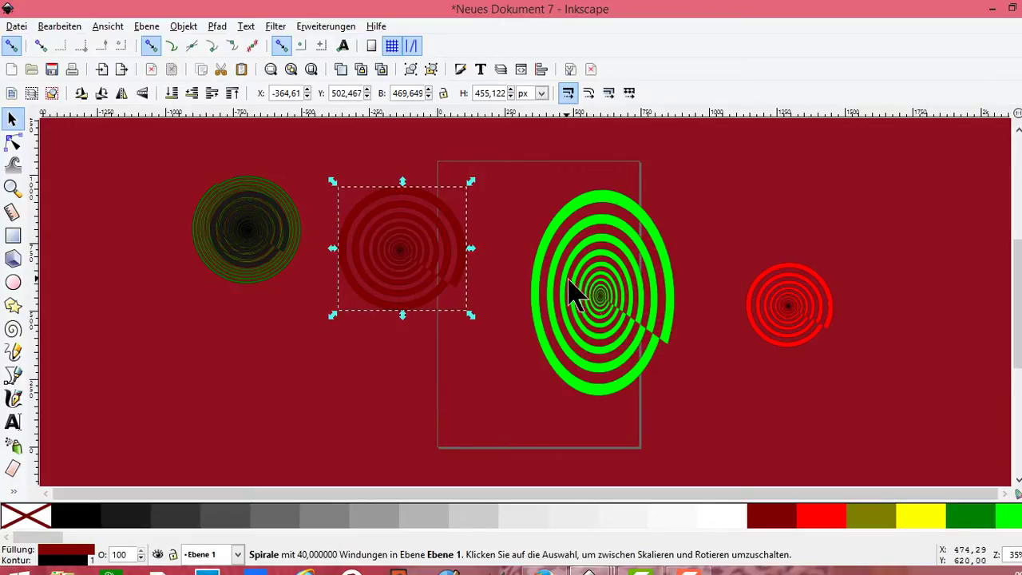
drag(574, 292, 559, 255)
drag(779, 310, 748, 235)
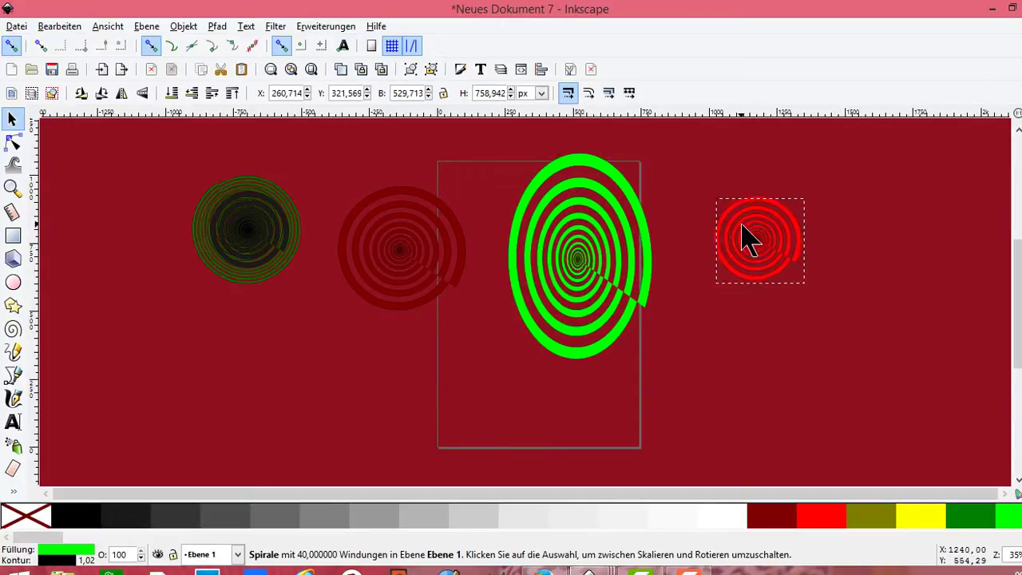
Draw a narrow, tall ellipse at the lower left
click(13, 282)
drag(244, 407, 273, 401)
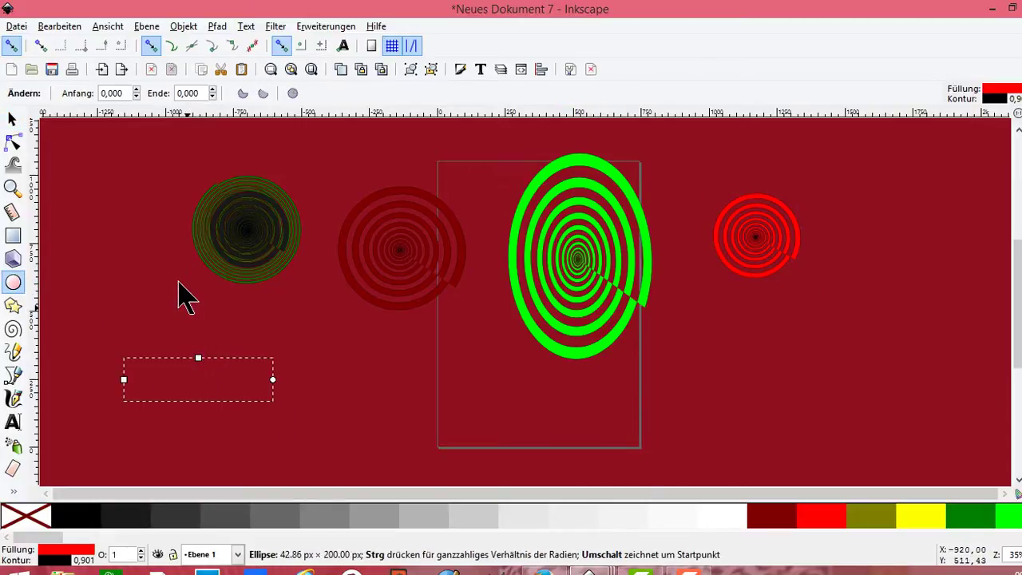
drag(203, 335, 199, 360)
drag(178, 319, 140, 319)
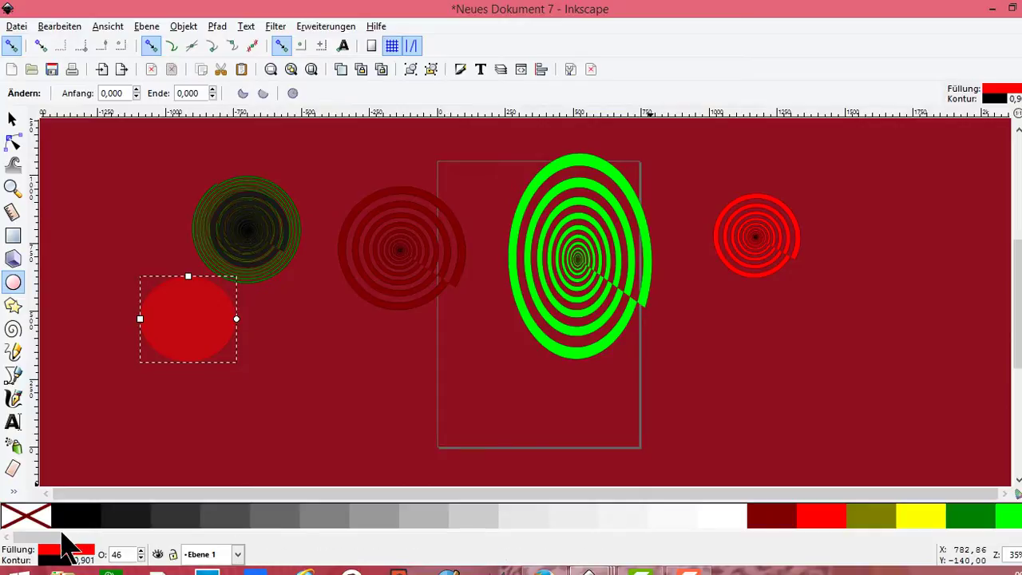
Give the ellipse 46% opacity and a very dark brown fill, and enlarge it
mouse_move(61, 535)
mouse_down()
mouse_move(285, 546)
mouse_move(269, 553)
mouse_up()
click(345, 519)
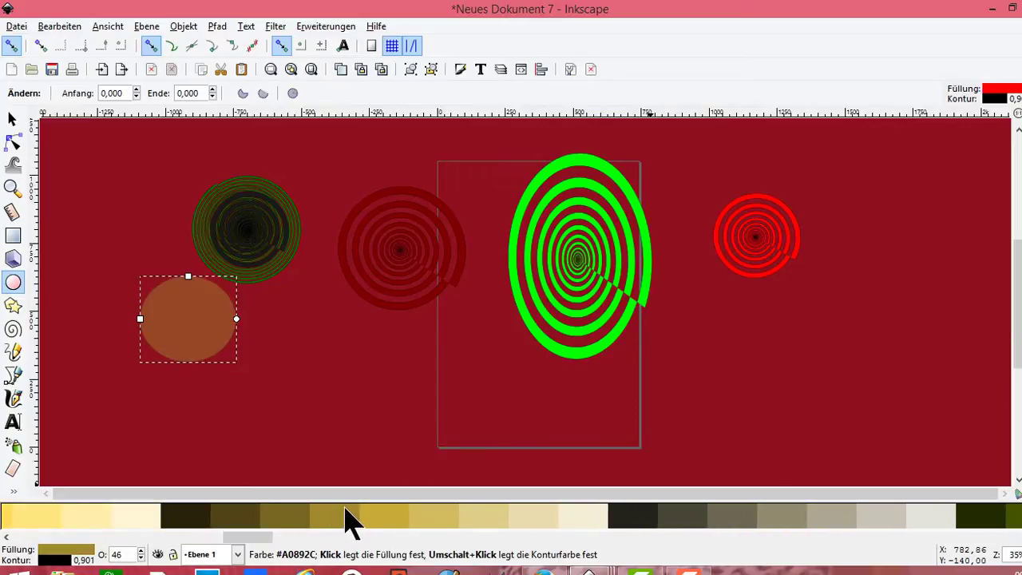
click(201, 519)
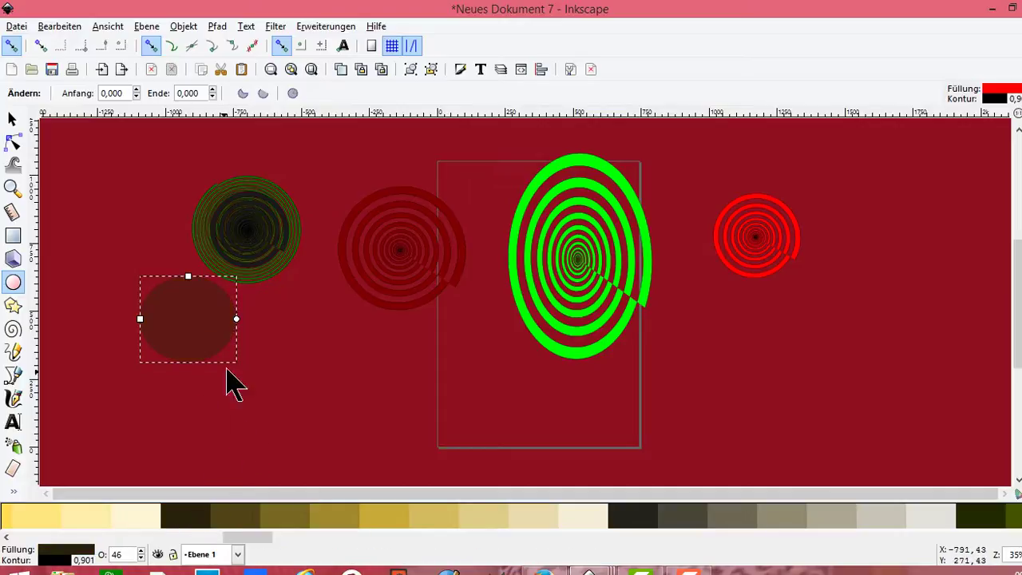
mouse_move(188, 276)
mouse_down()
mouse_move(208, 150)
mouse_move(208, 207)
mouse_up()
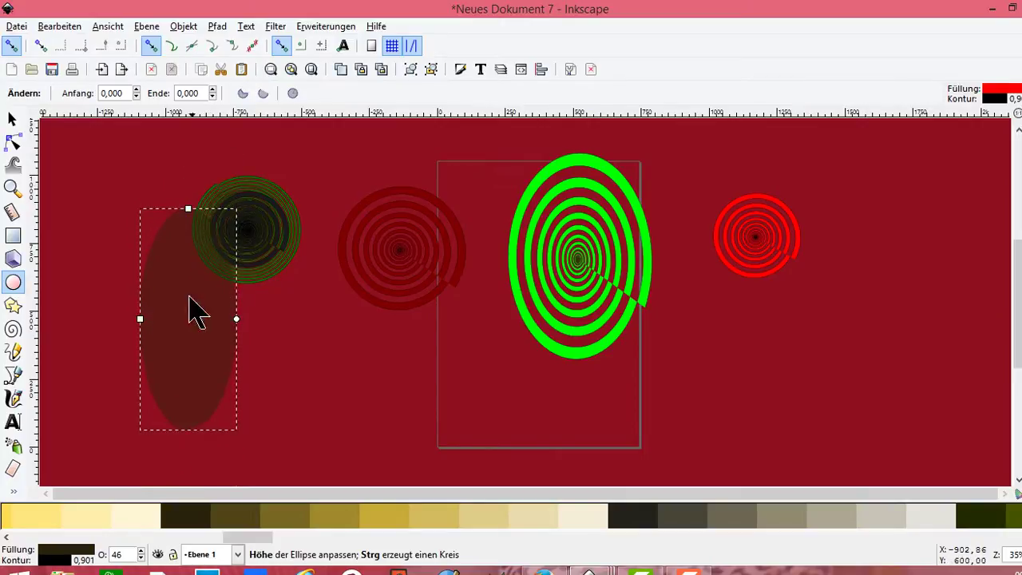
drag(140, 320, 90, 313)
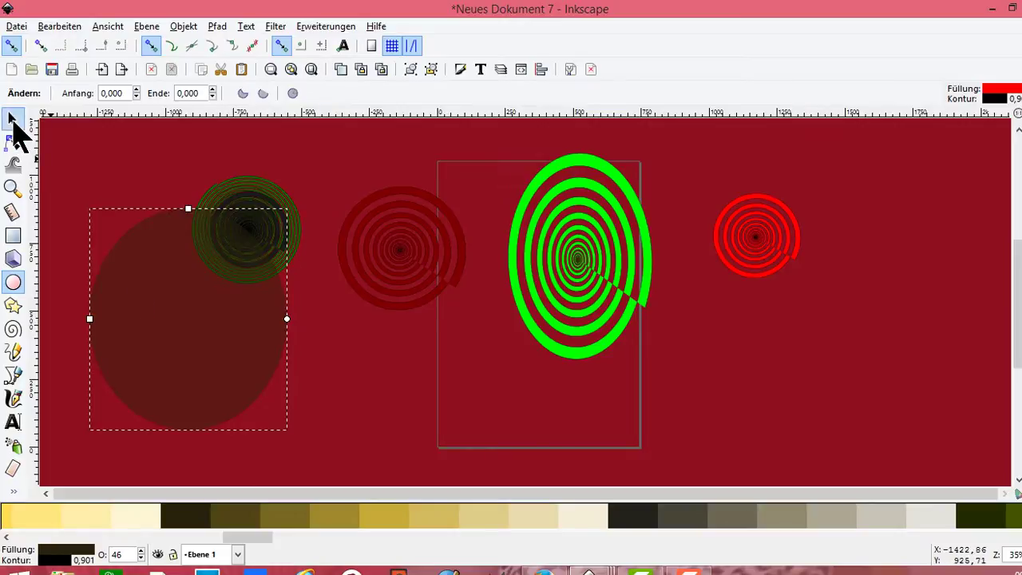
Centre the ellipse on the olive spiral, rotate it 90°, and shrink it to about 658 × 527 px
click(11, 120)
mouse_move(164, 347)
mouse_down()
mouse_move(231, 255)
mouse_move(223, 255)
mouse_up()
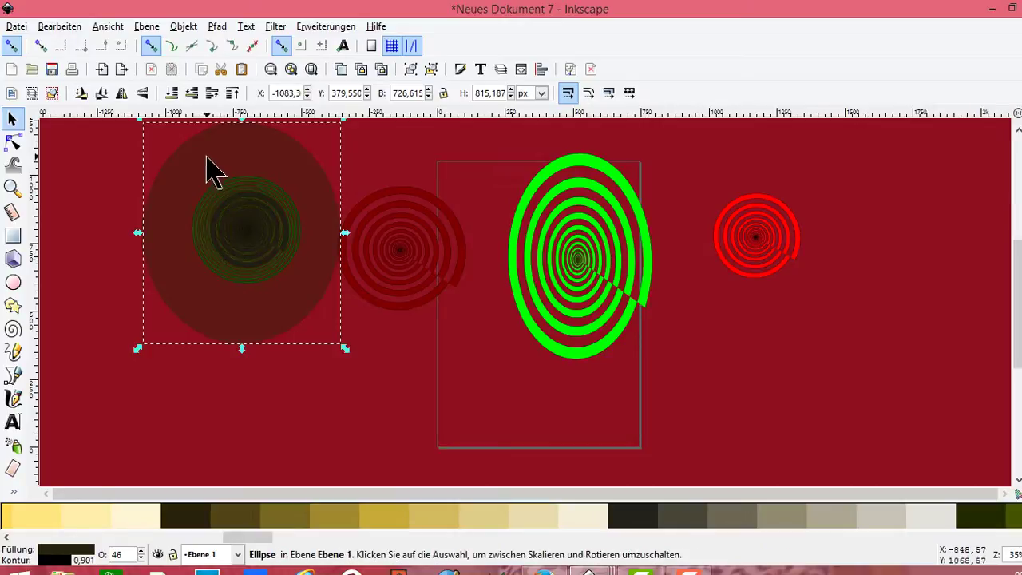
click(103, 93)
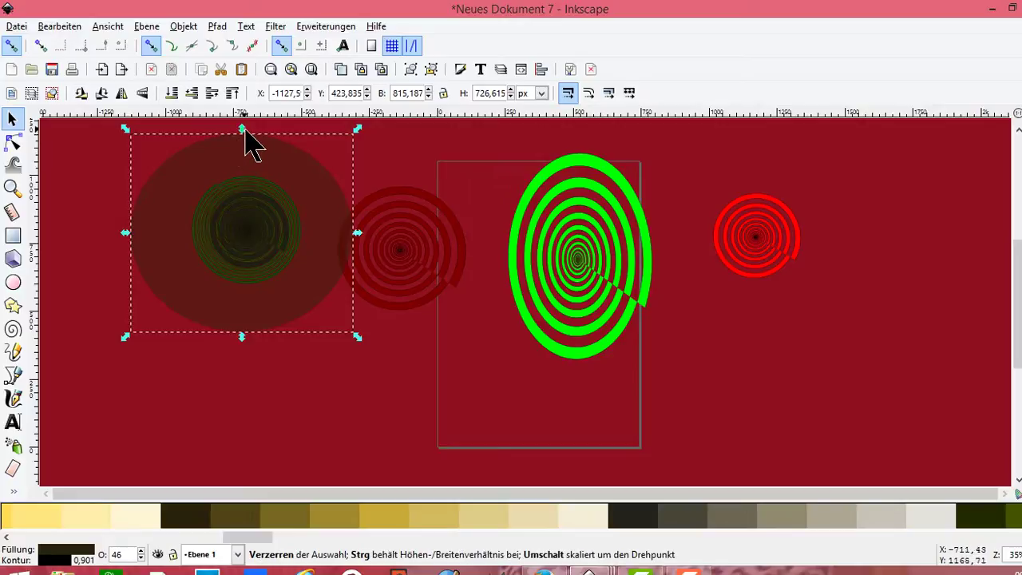
drag(242, 130, 245, 156)
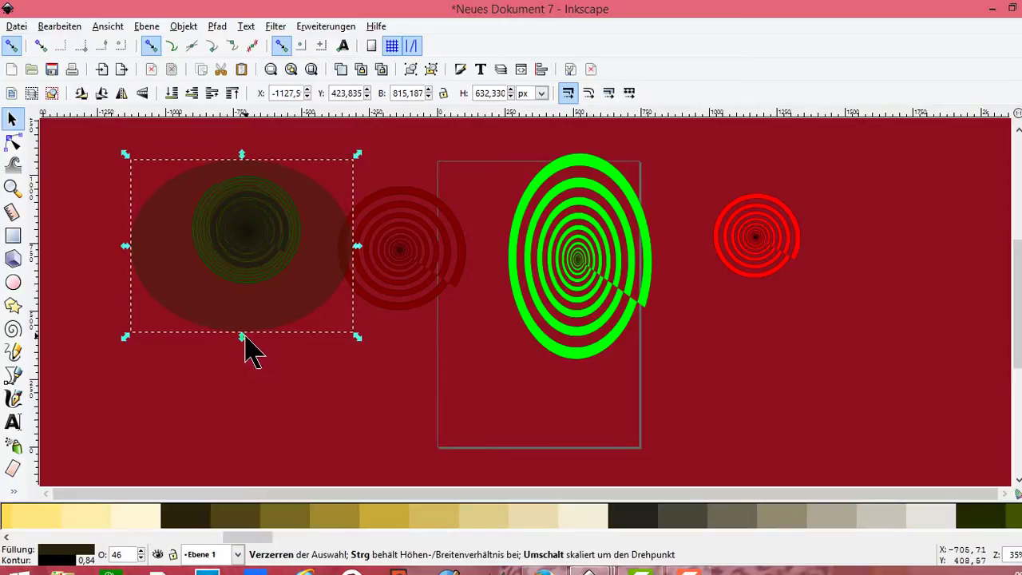
drag(243, 336, 251, 310)
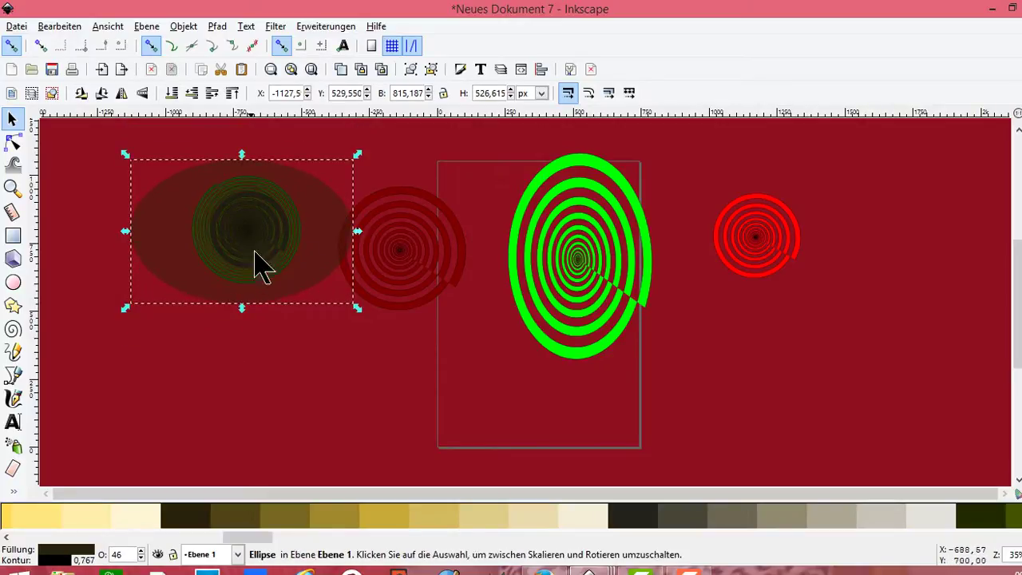
drag(355, 232, 336, 236)
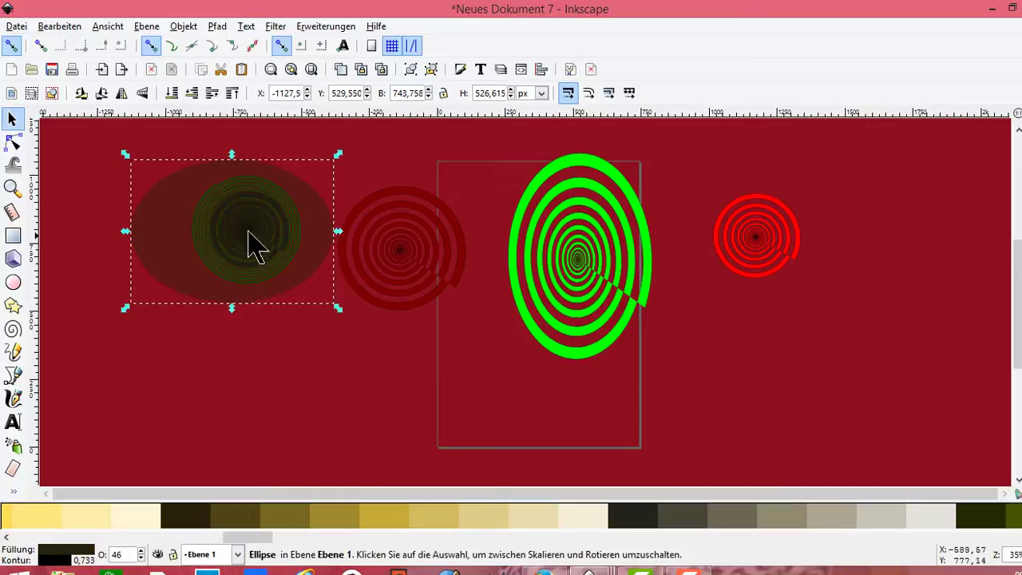
mouse_move(129, 236)
mouse_down()
mouse_move(155, 244)
mouse_move(153, 235)
mouse_up()
Group the selected translucent ellipse into a one-object group on layer Ebene 1
click(184, 27)
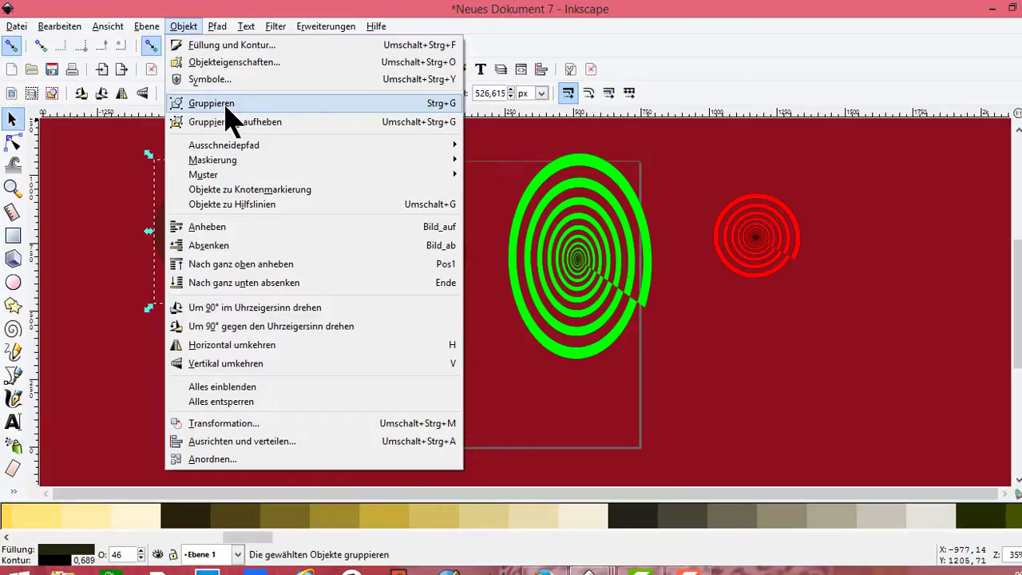
click(226, 104)
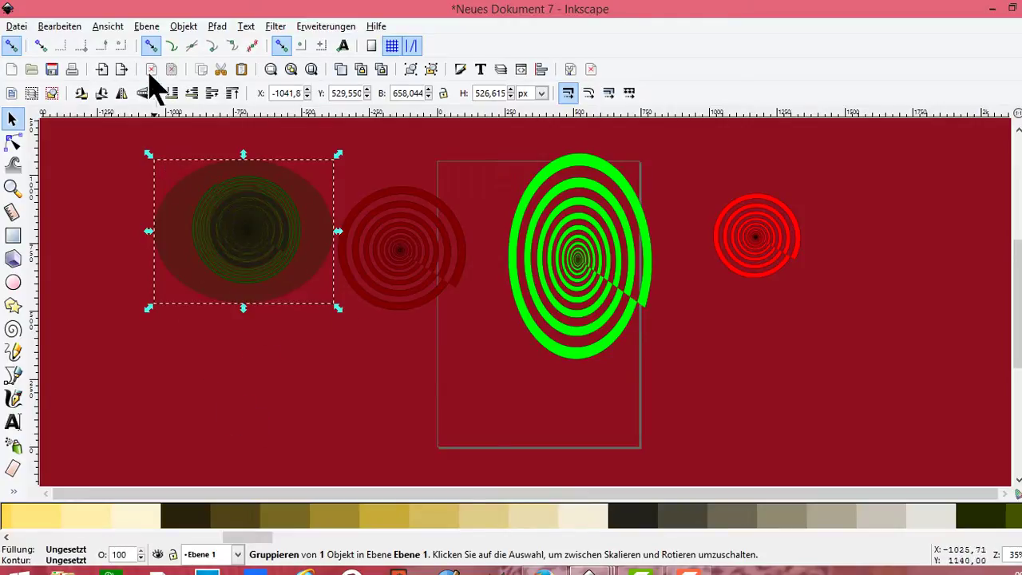
click(184, 26)
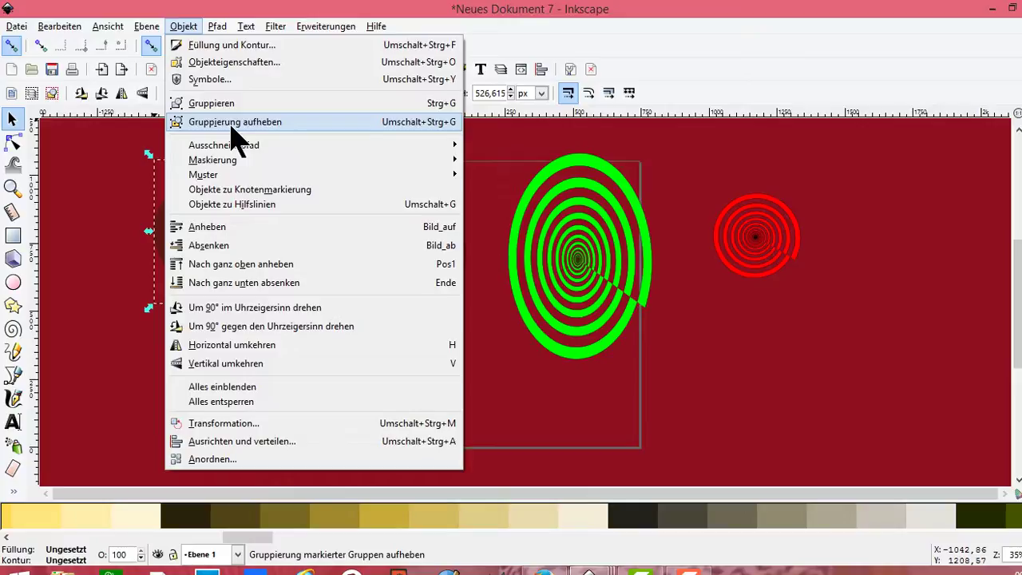
mouse_move(203, 174)
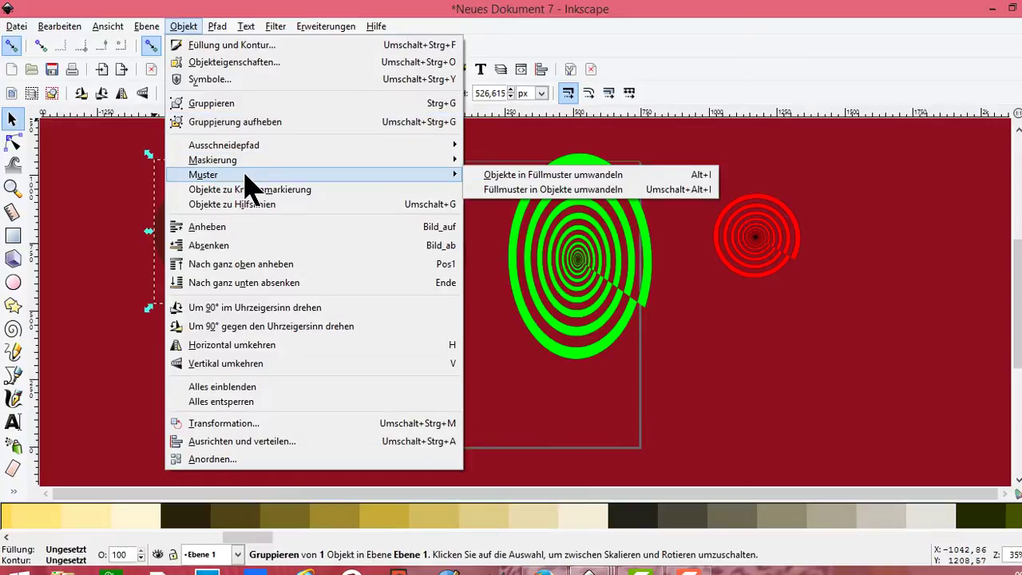
Convert the grouped ellipse to a pattern and stretch the rectangle to about 1289 × 1035 px
click(508, 175)
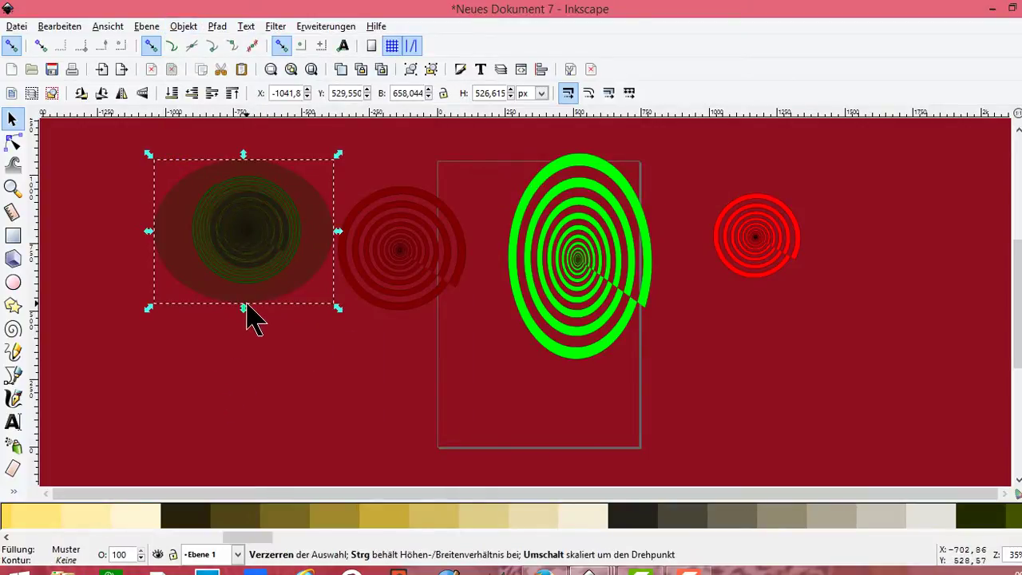
mouse_move(243, 307)
mouse_down()
mouse_move(255, 391)
mouse_move(249, 443)
mouse_up()
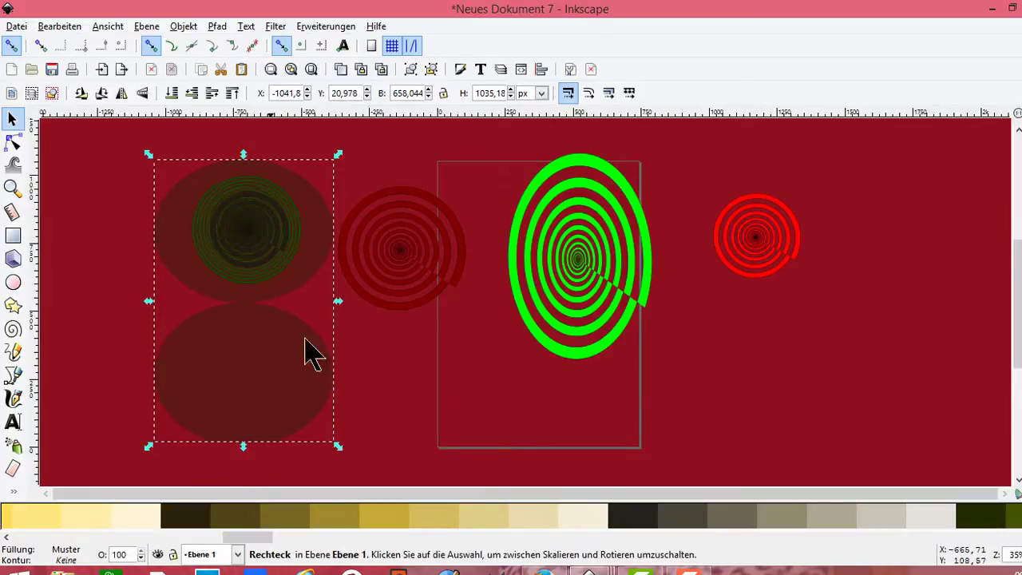
drag(339, 301, 441, 302)
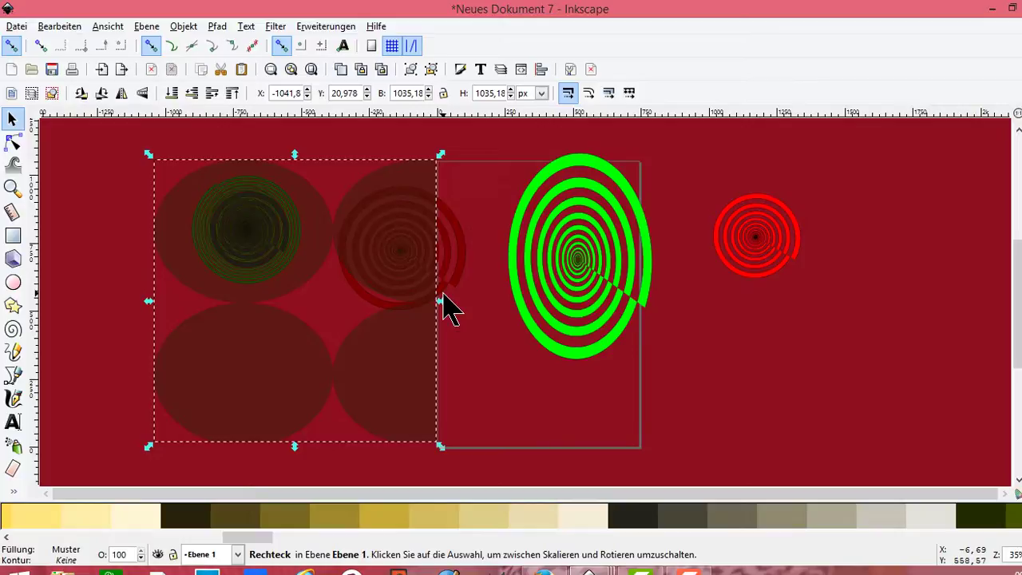
drag(148, 301, 80, 298)
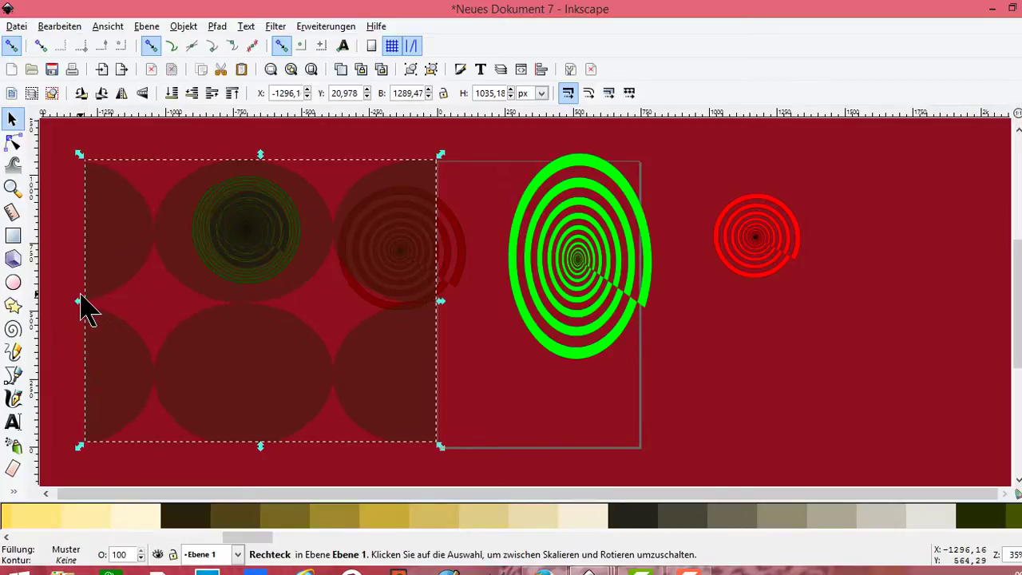
click(724, 367)
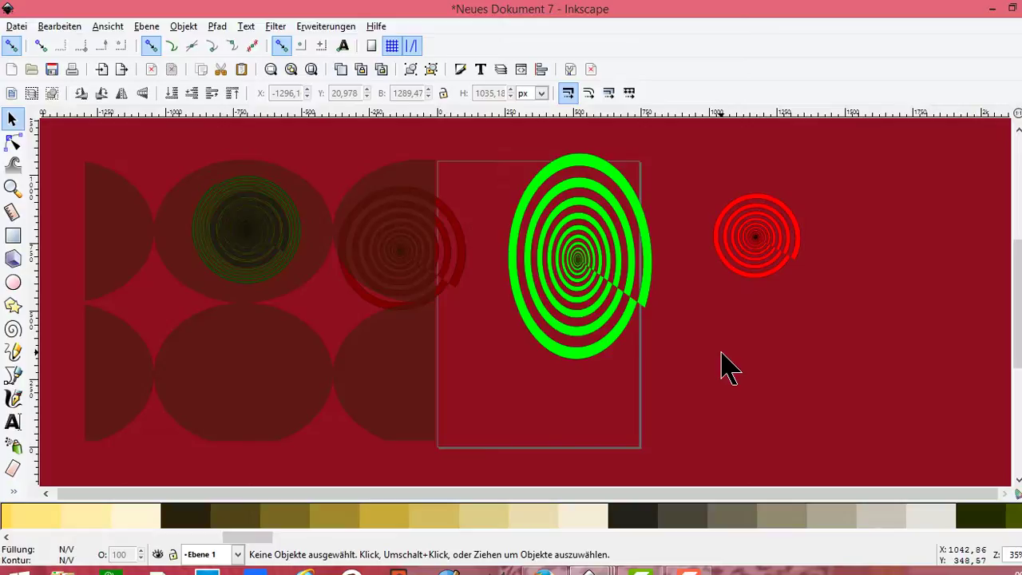